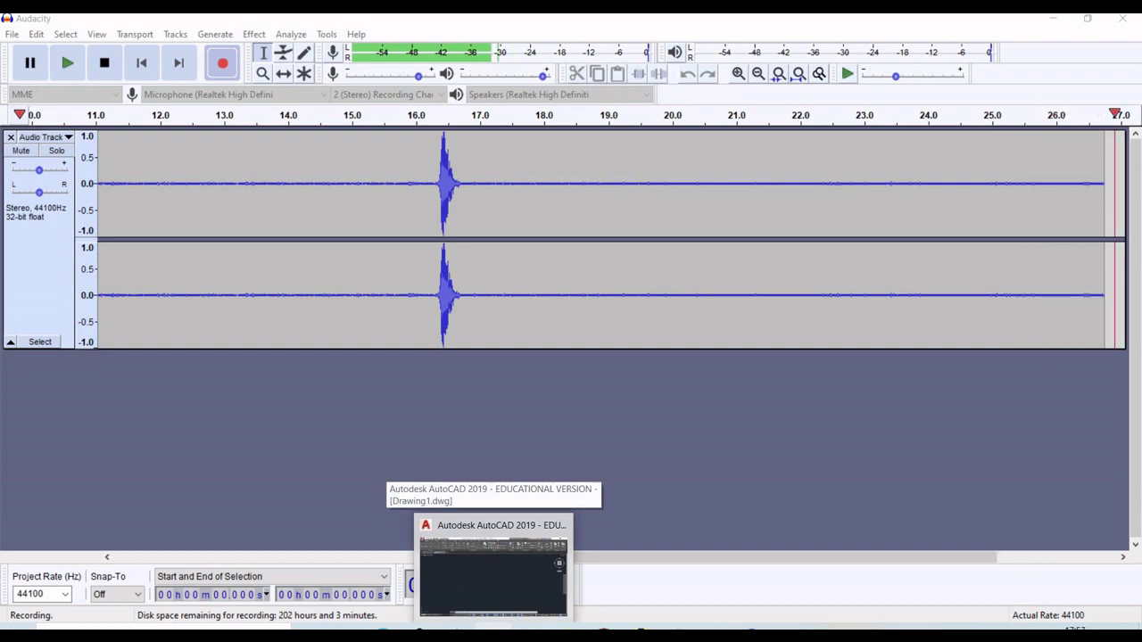
Bring the blank AutoCAD 2019 Drawing1 to the front from the taskbar.
left_click(493, 575)
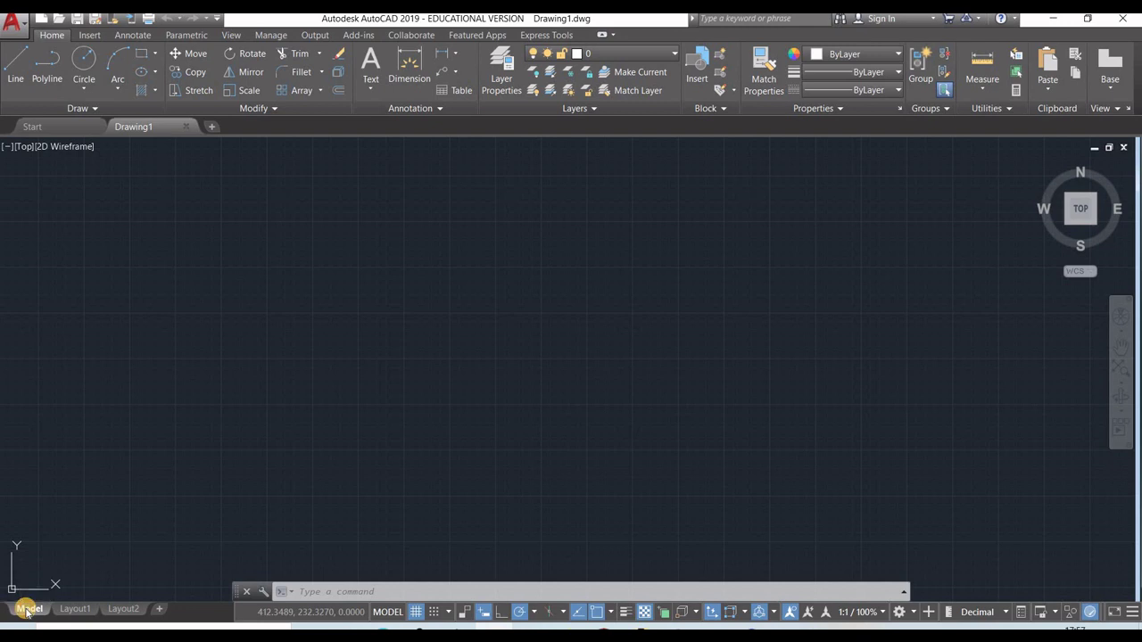
left_click(75, 610)
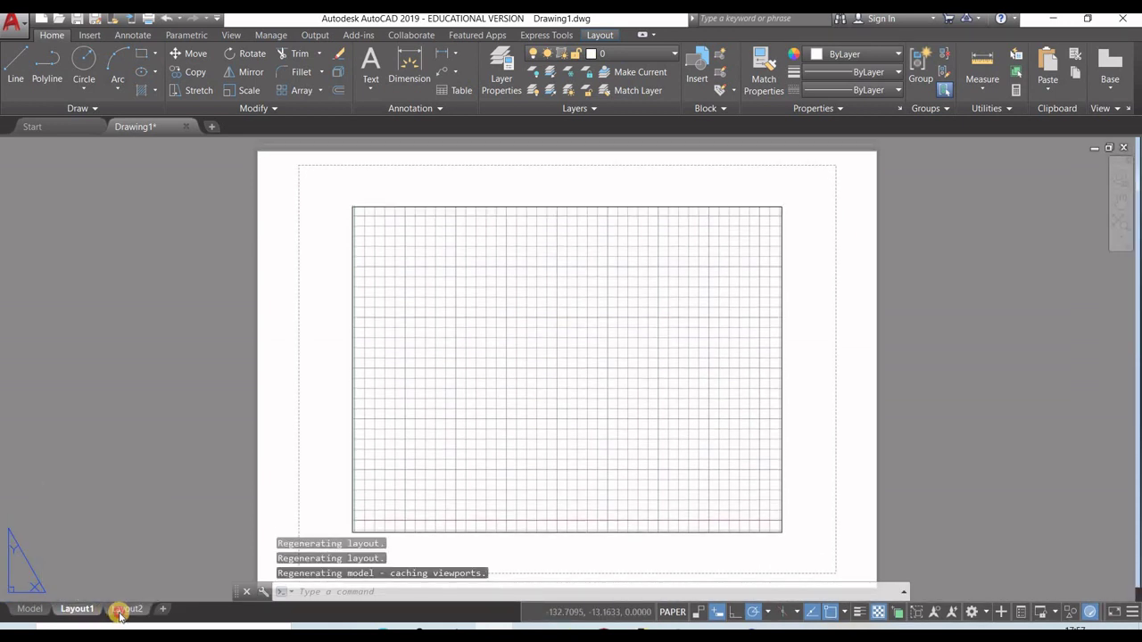
left_click(118, 610)
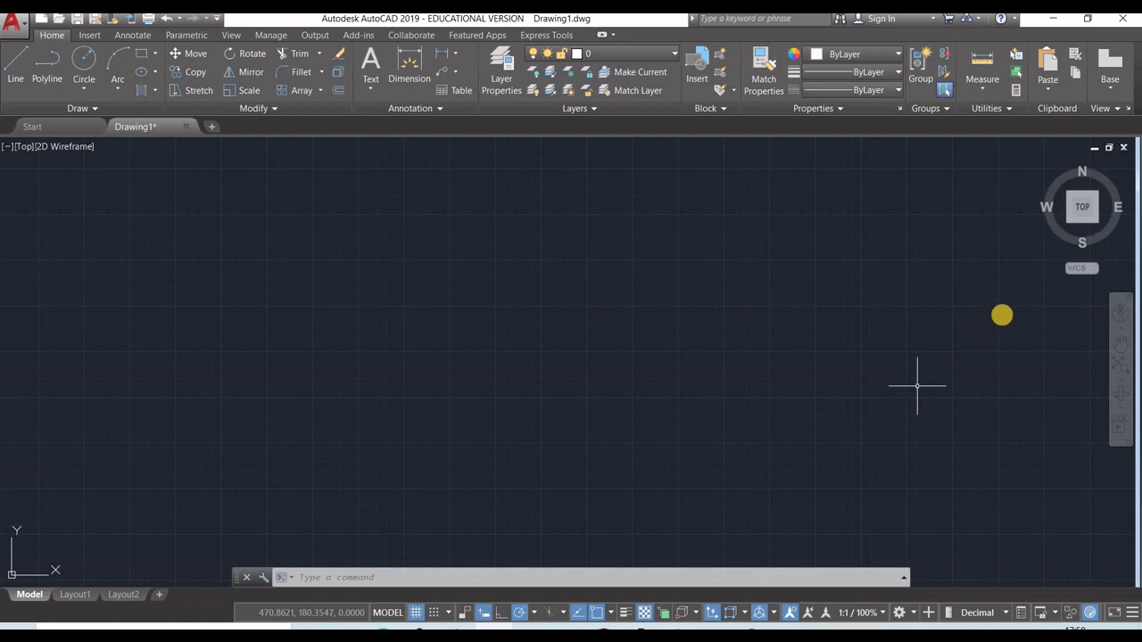
mouse_move(1070, 224)
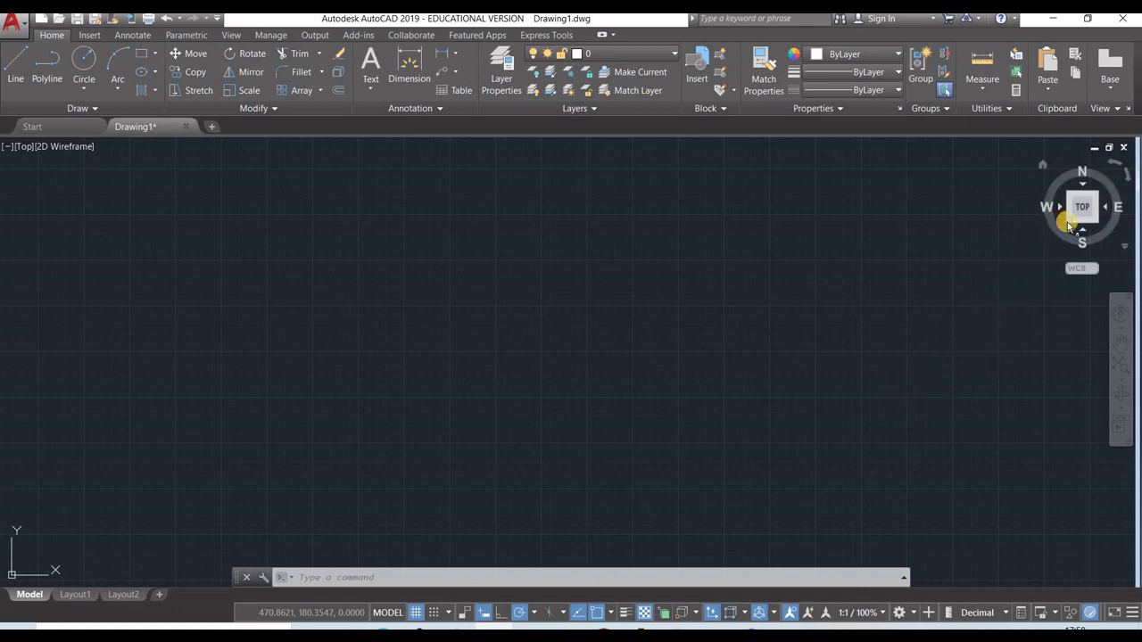
left_click(1071, 189)
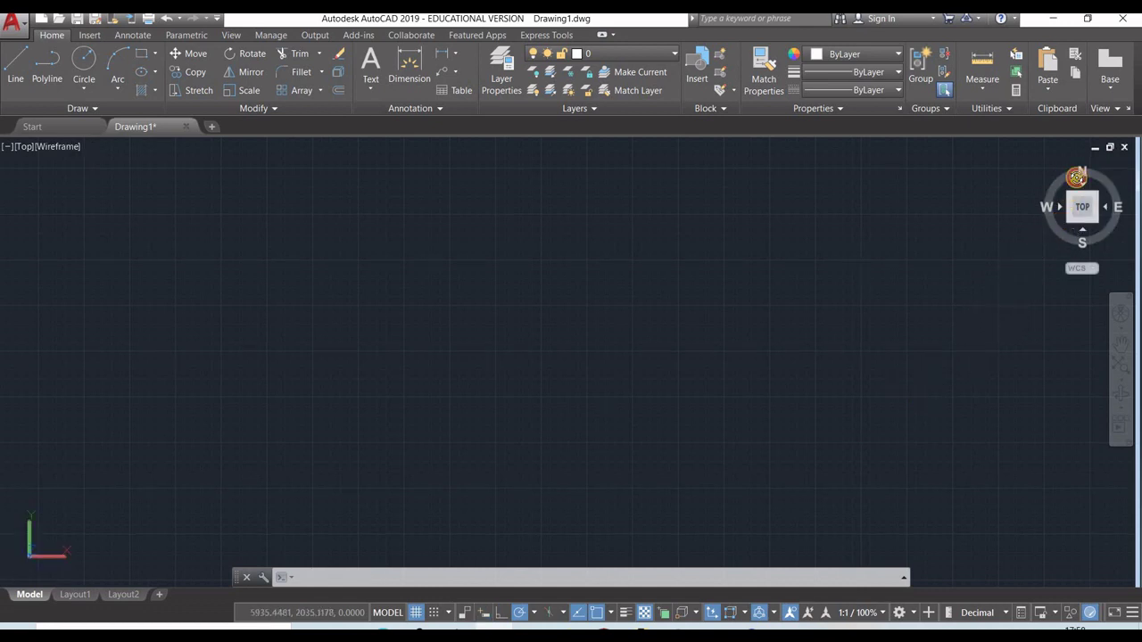
Tilt the view to SW Isometric with the ViewCube, then return to the Top view.
left_click(1068, 223)
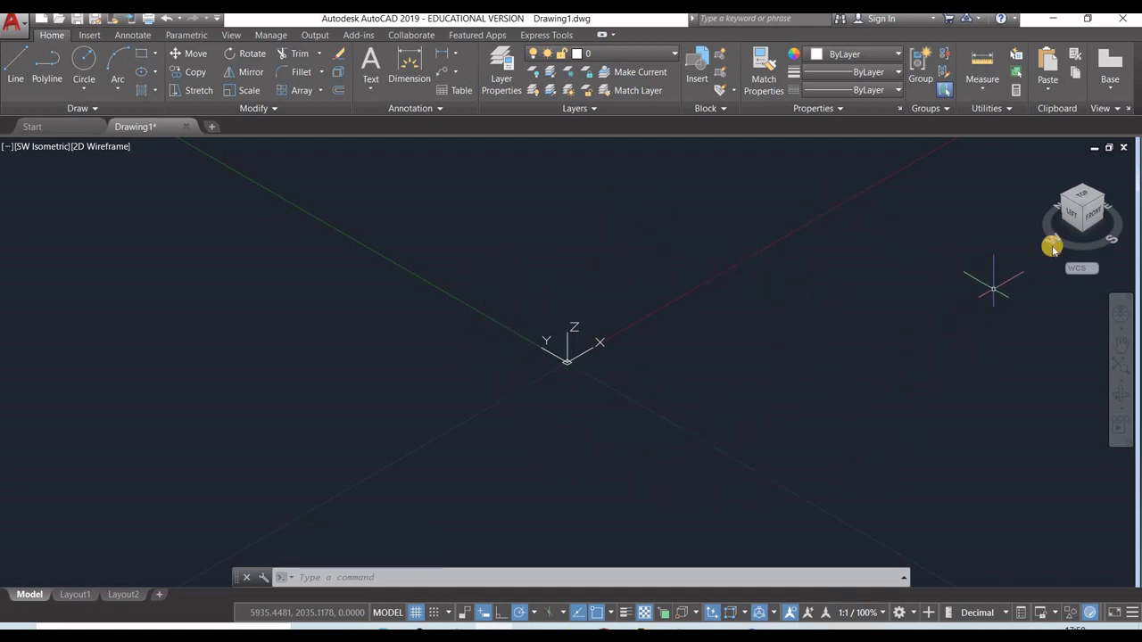
left_click(1084, 202)
left_click(1084, 202)
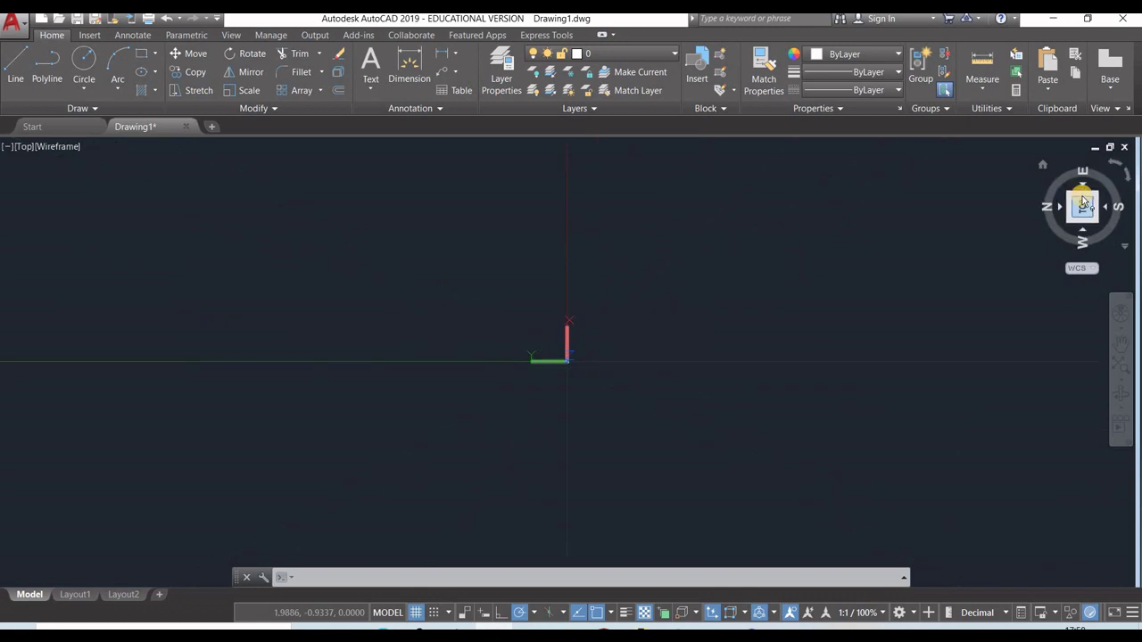
Rotate the top view, pan the origin toward the lower left, and show Layout1.
left_click(1124, 176)
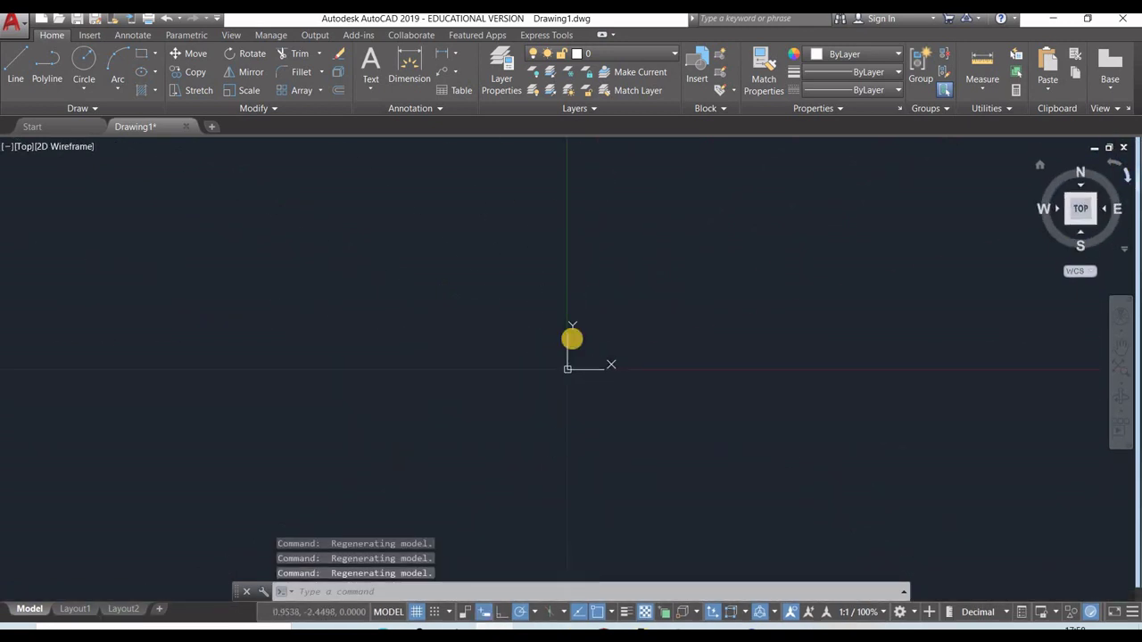
middle_click_drag(665, 342, 212, 524)
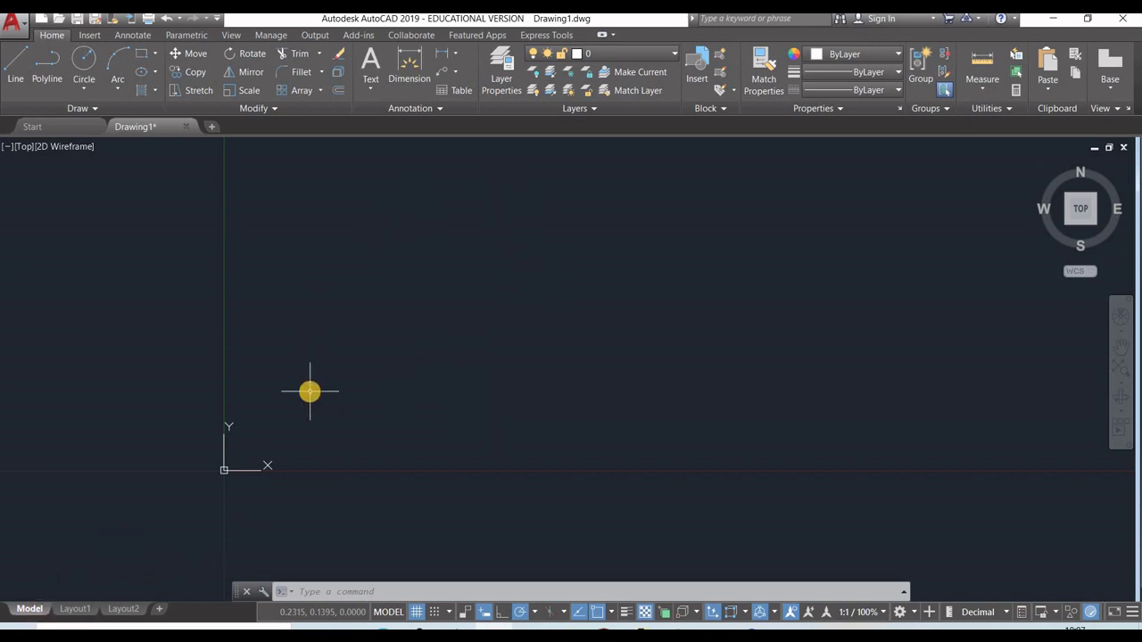
mouse_move(75, 608)
left_click(114, 578)
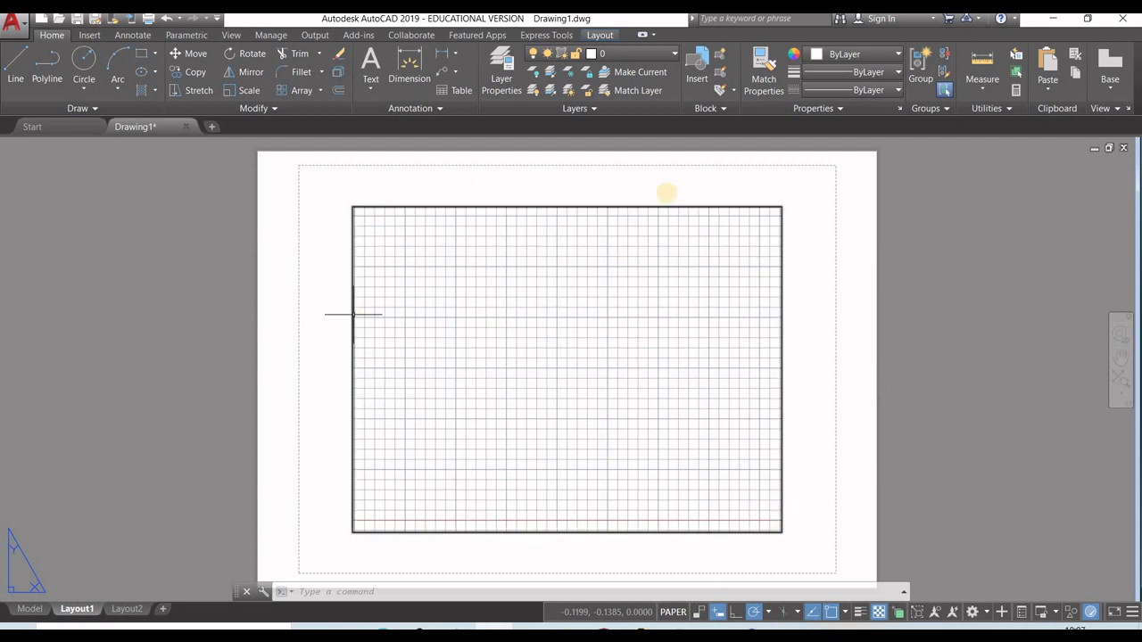
Switch back and forth between the Model and Layout1 tabs, then display the Layout2 sheet.
left_click(19, 608)
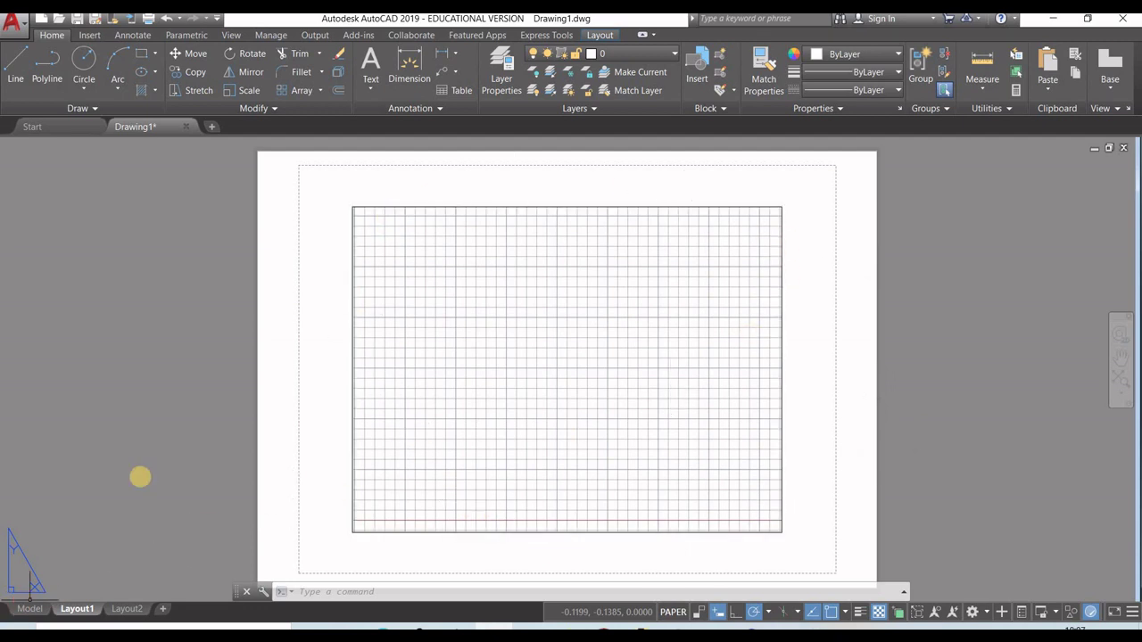
left_click(76, 589)
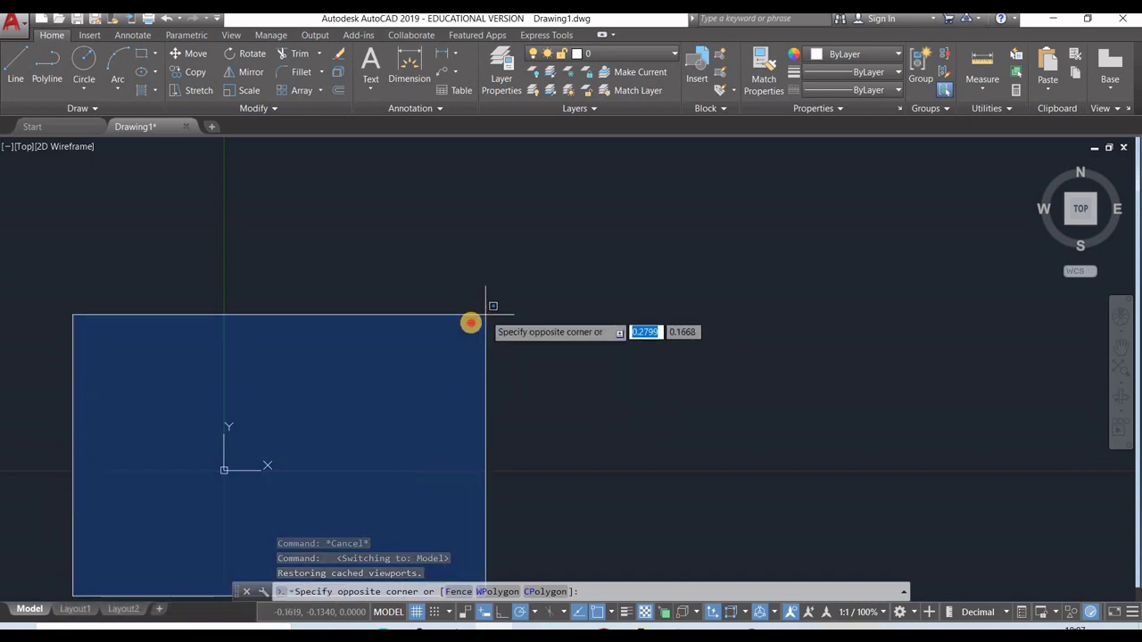
left_click(469, 319)
left_click(81, 609)
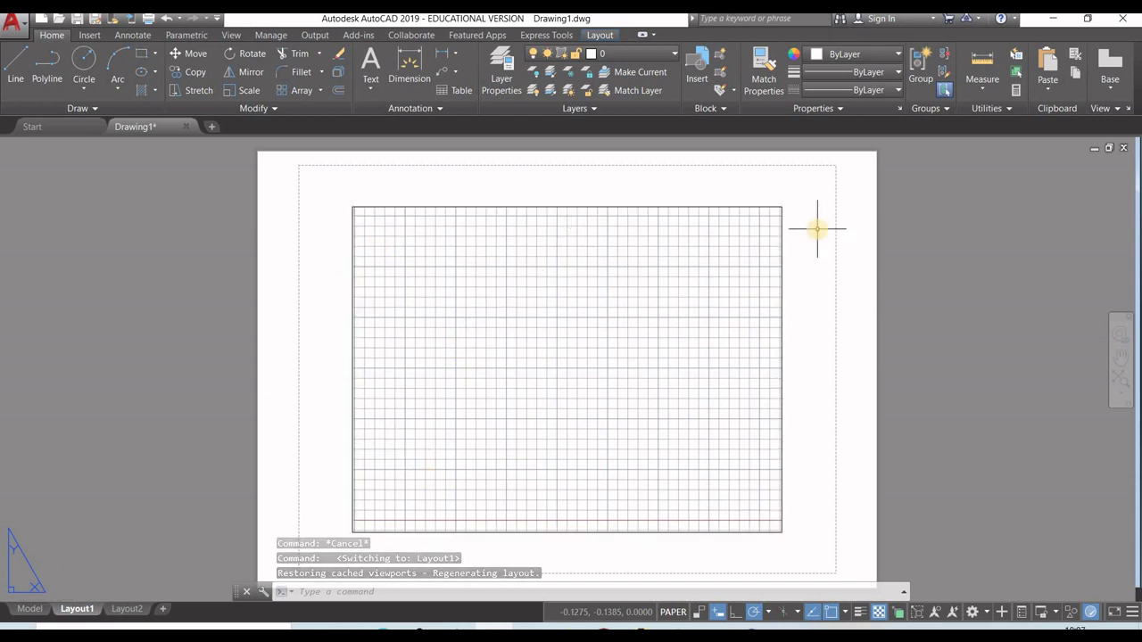
left_click(30, 609)
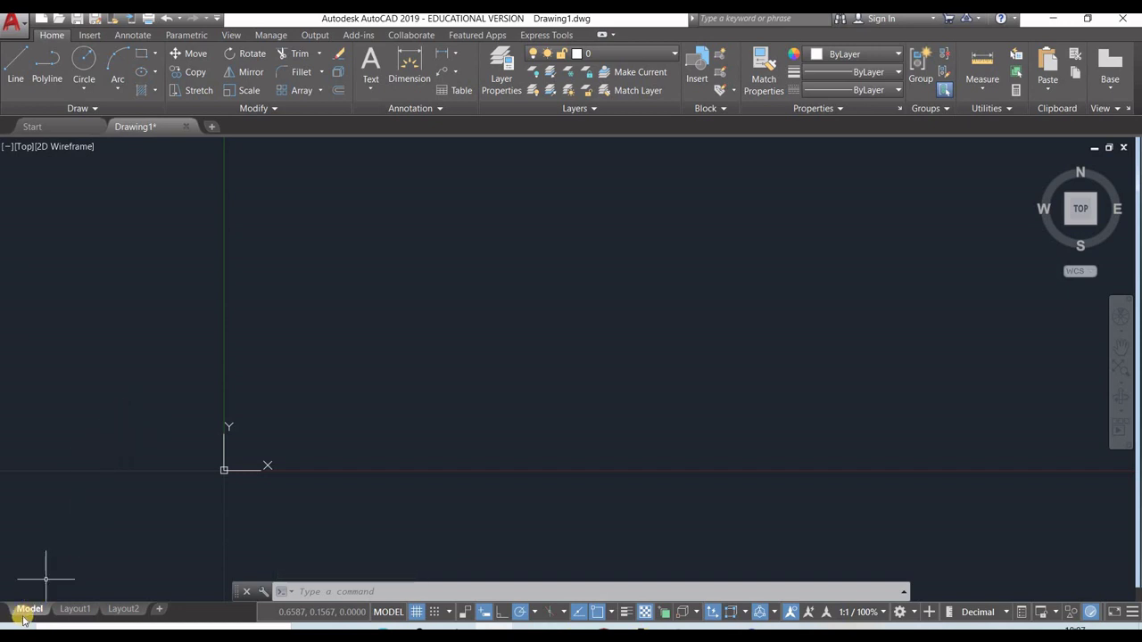
left_click(72, 609)
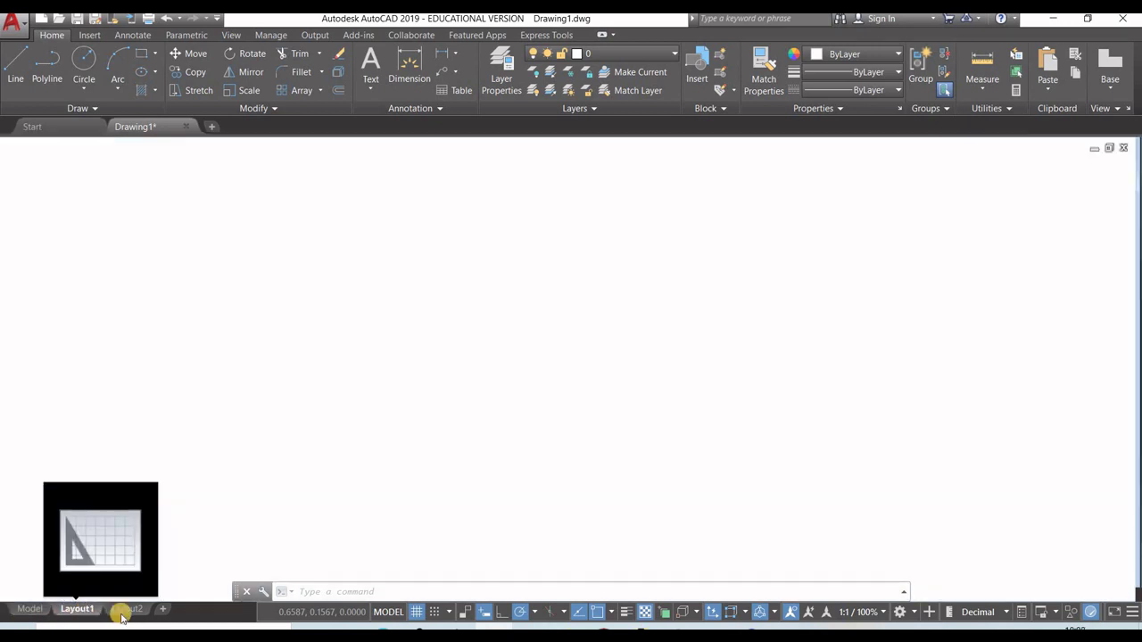
left_click(125, 609)
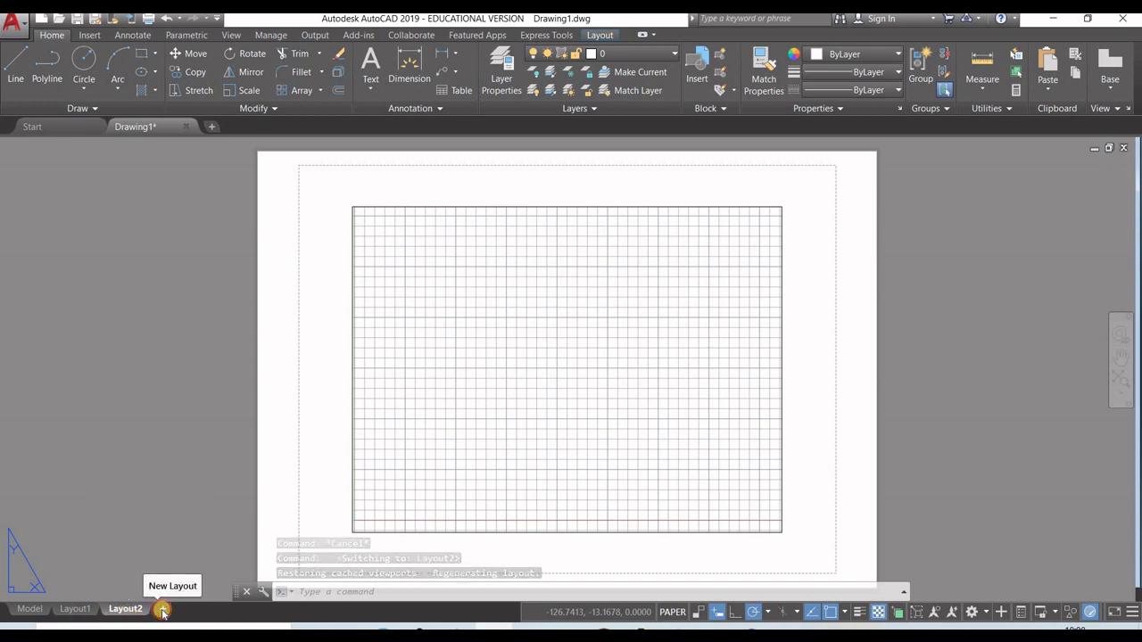
Add a new Layout3 after Layout2 with the + button, then return to the Model tab.
left_click(162, 610)
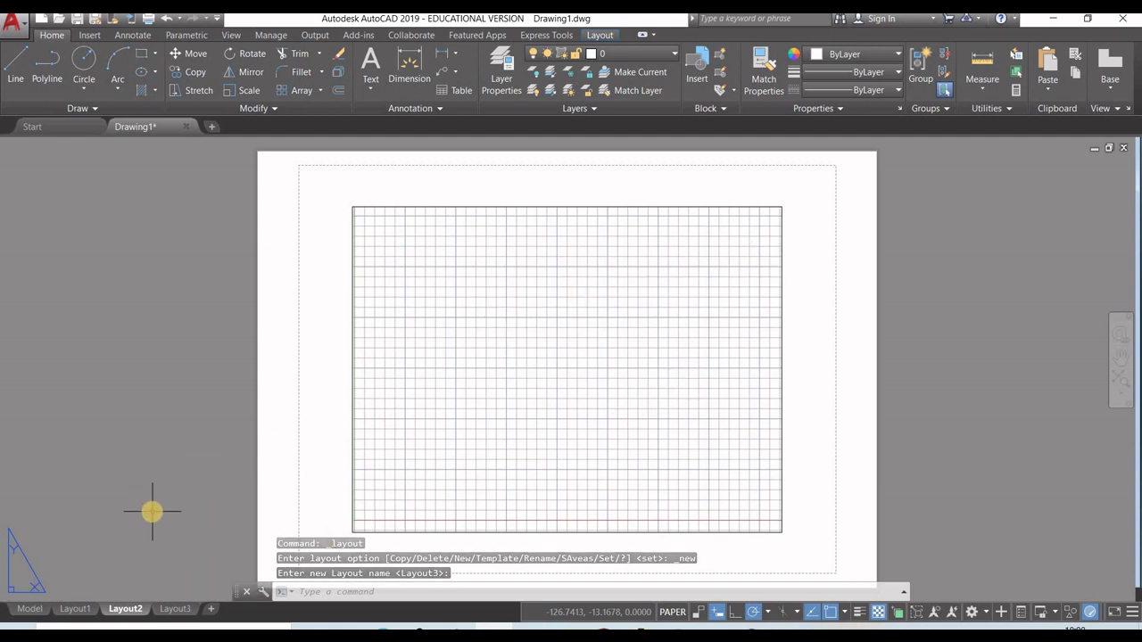
left_click(29, 610)
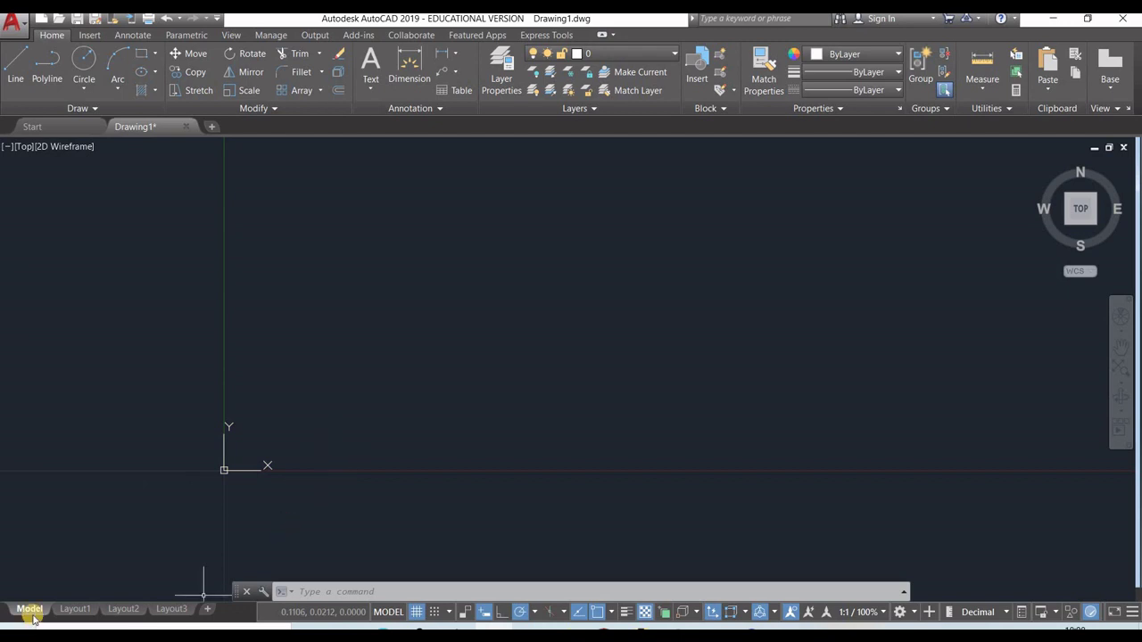
Delete the Layout3 tab from its right-click menu, confirm with OK, then return to Model.
left_click(76, 608)
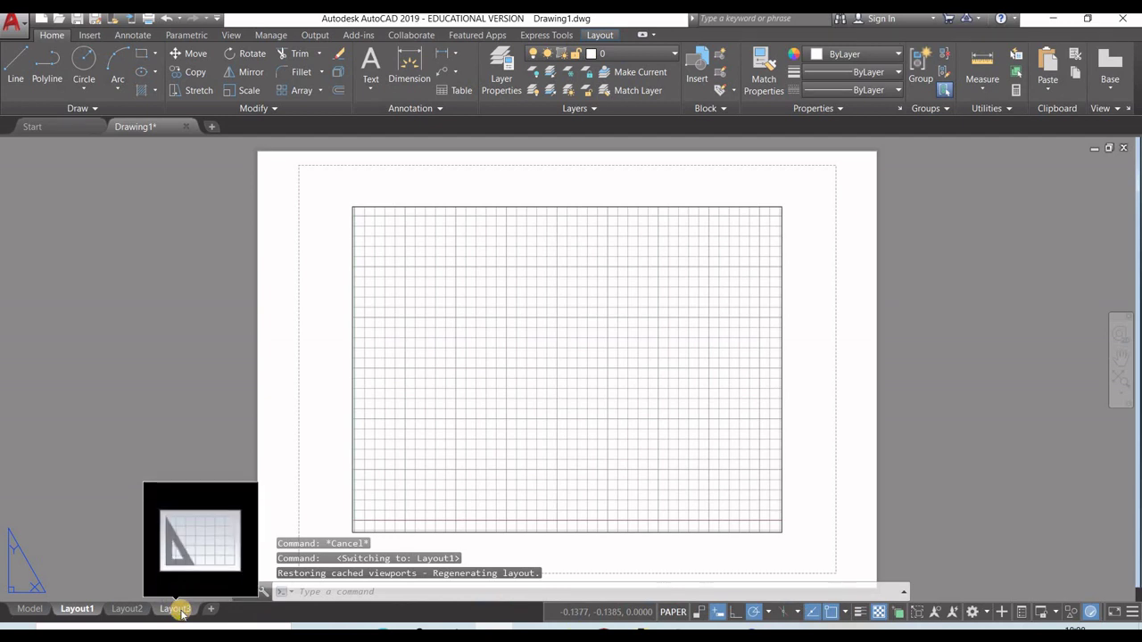
right_click(180, 610)
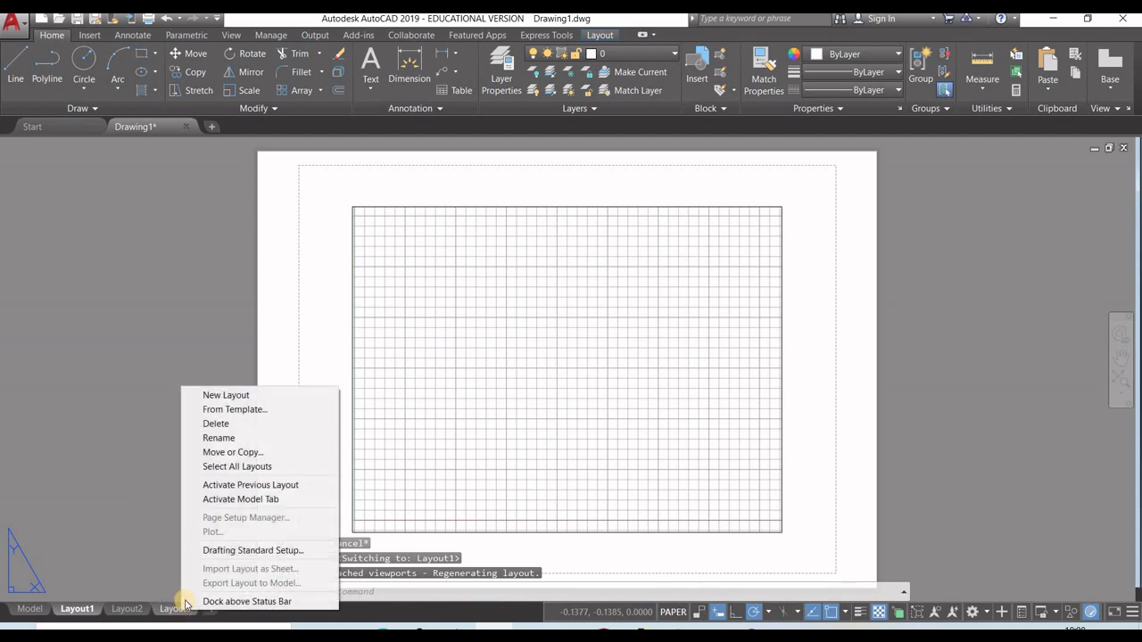
left_click(215, 425)
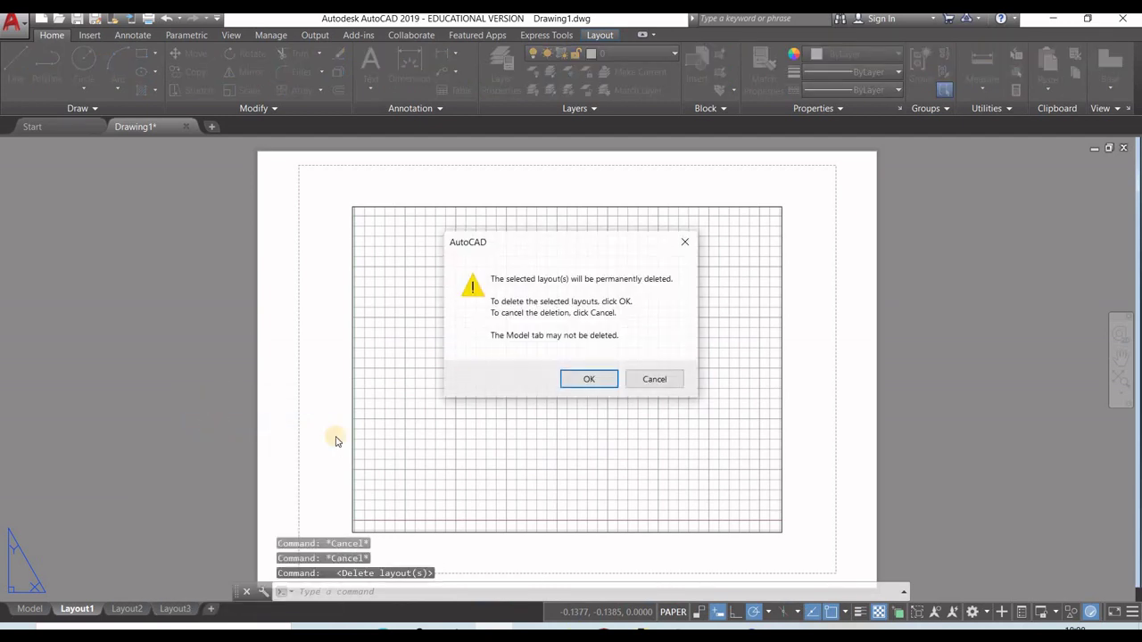
left_click(589, 379)
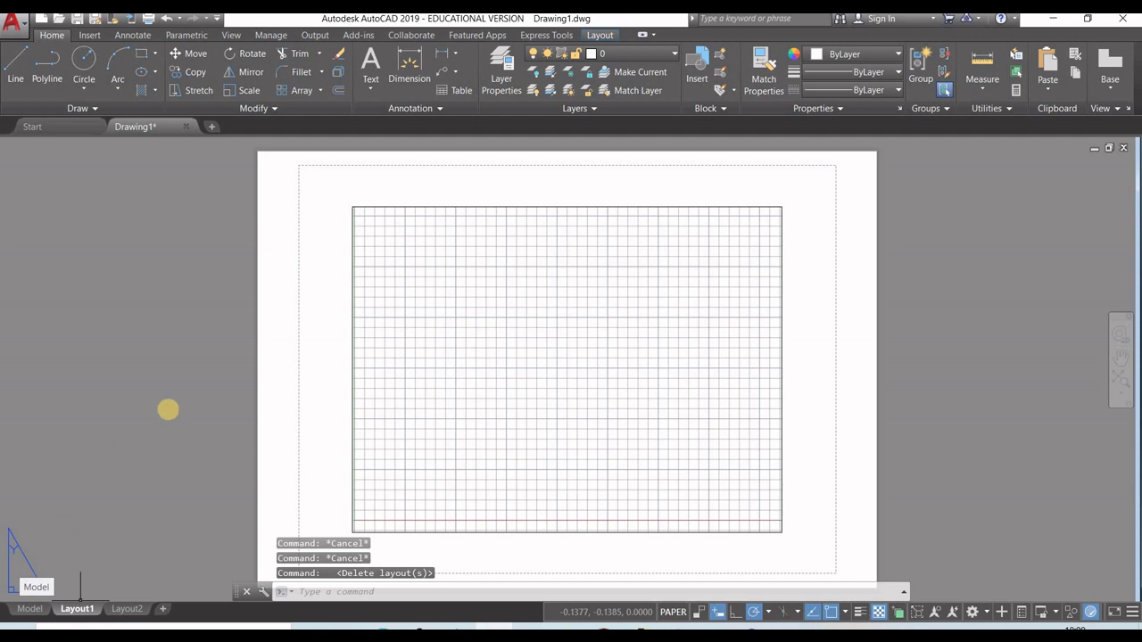
left_click(30, 608)
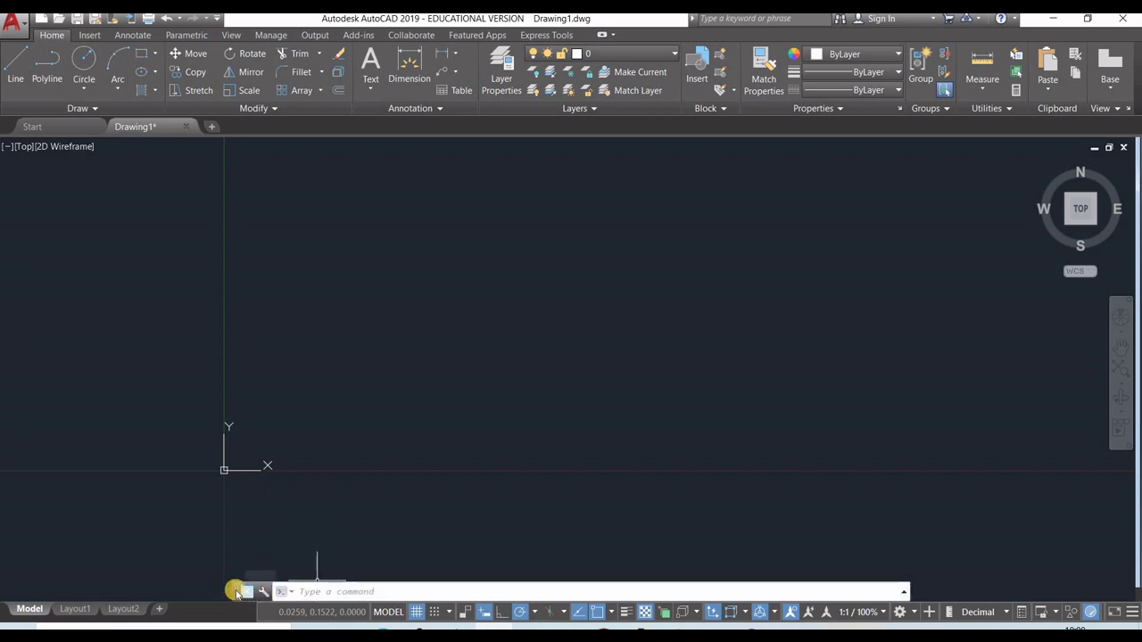
Float the command line over the drawing area and scroll up through its full command history.
left_click_drag(234, 591, 294, 338)
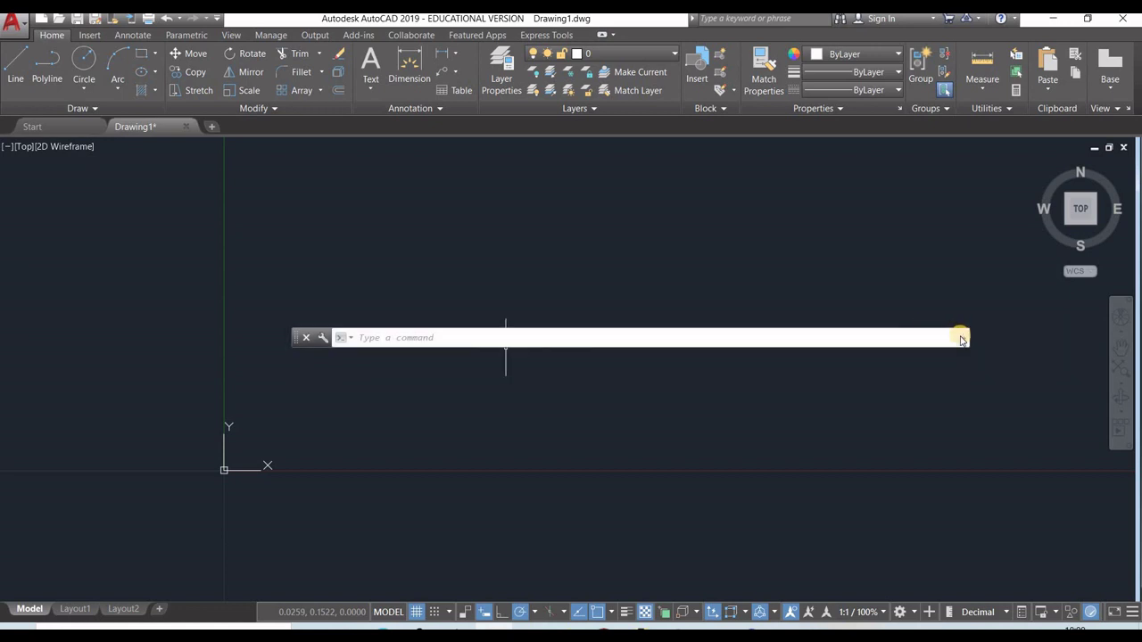
left_click(964, 341)
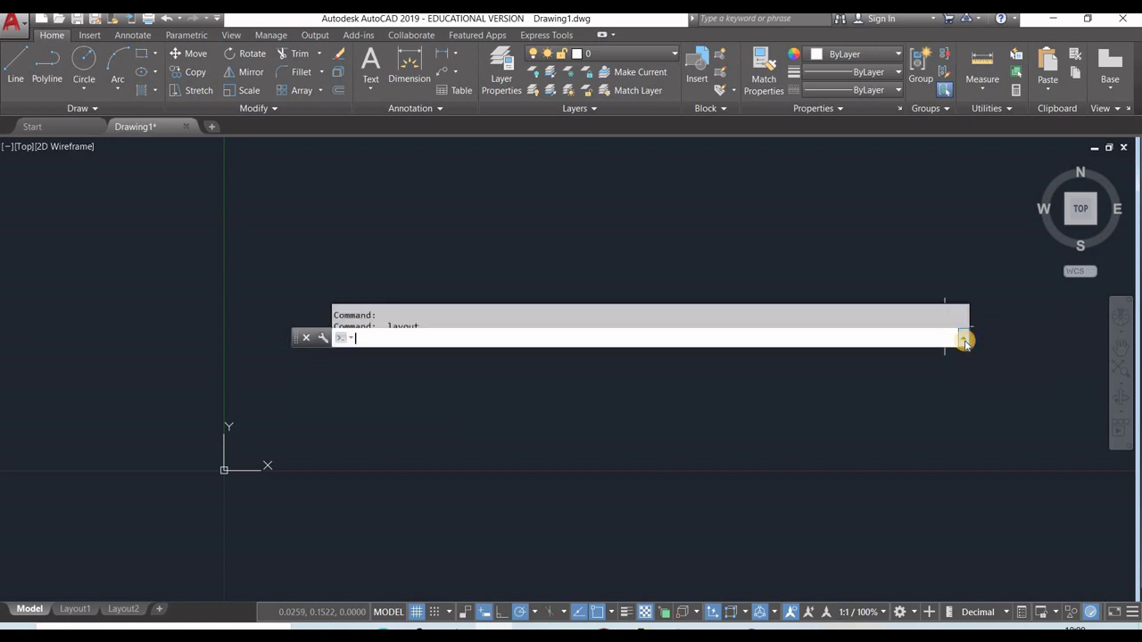
scroll(503, 234, "up", 1)
scroll(502, 233, "up", 1)
scroll(502, 234, "up", 3)
scroll(504, 237, "up", 2)
scroll(504, 236, "up", 1)
scroll(504, 236, "up", 1)
scroll(504, 236, "up", 1)
scroll(504, 237, "up", 1)
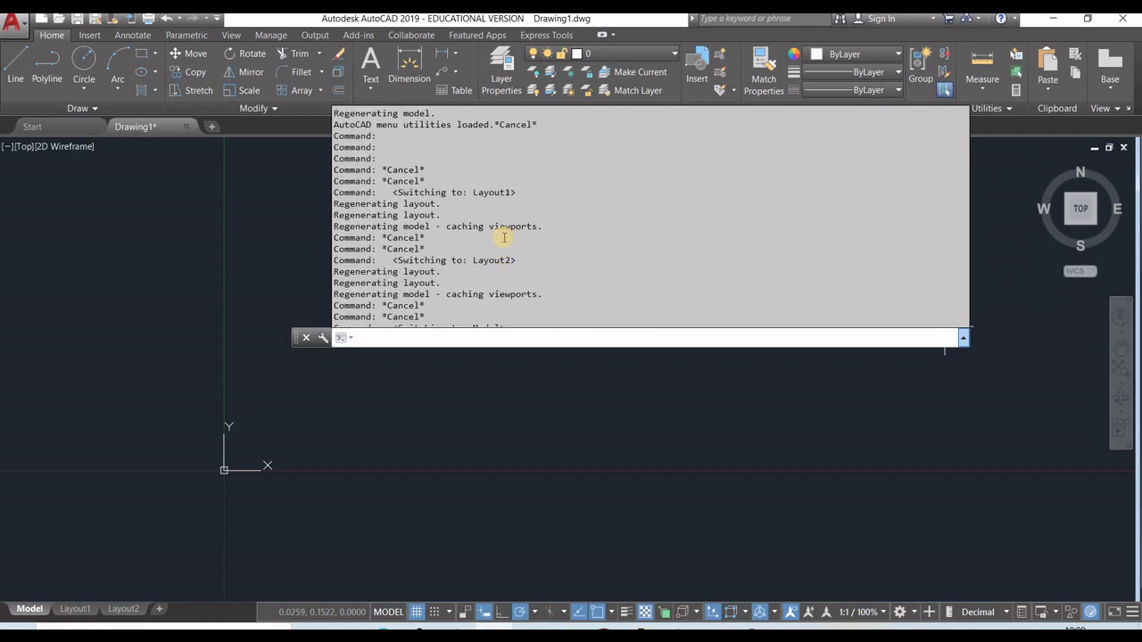
Scroll back down the command history and start typing 'l' at the prompt.
scroll(504, 238, "down", 2)
scroll(504, 238, "down", 2)
scroll(504, 239, "down", 2)
scroll(504, 238, "down", 2)
scroll(504, 241, "down", 2)
scroll(503, 242, "down", 2)
scroll(502, 244, "down", 3)
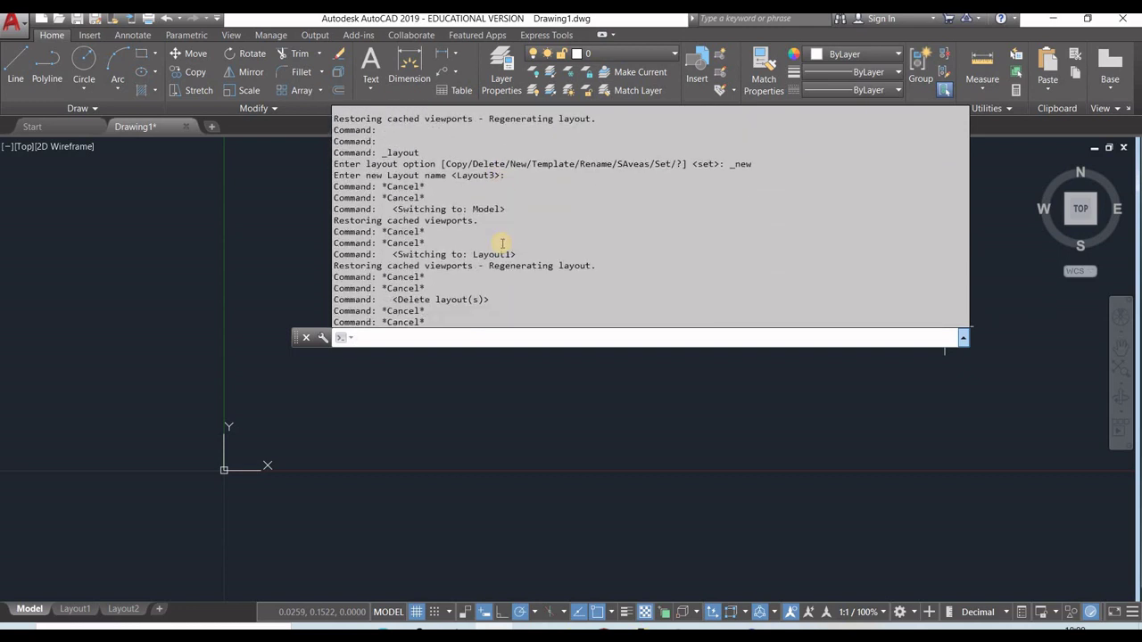
type("1")
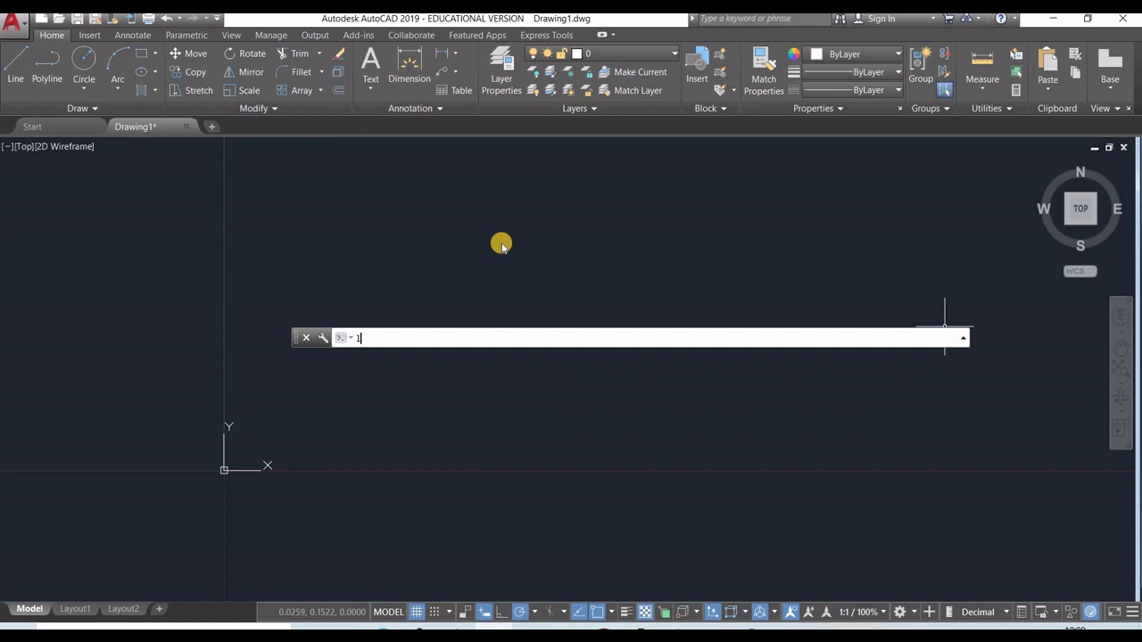
Browse the LINE autocomplete suggestions with the arrow keys, retype LIN, then clear the prompt with Esc.
type("ine")
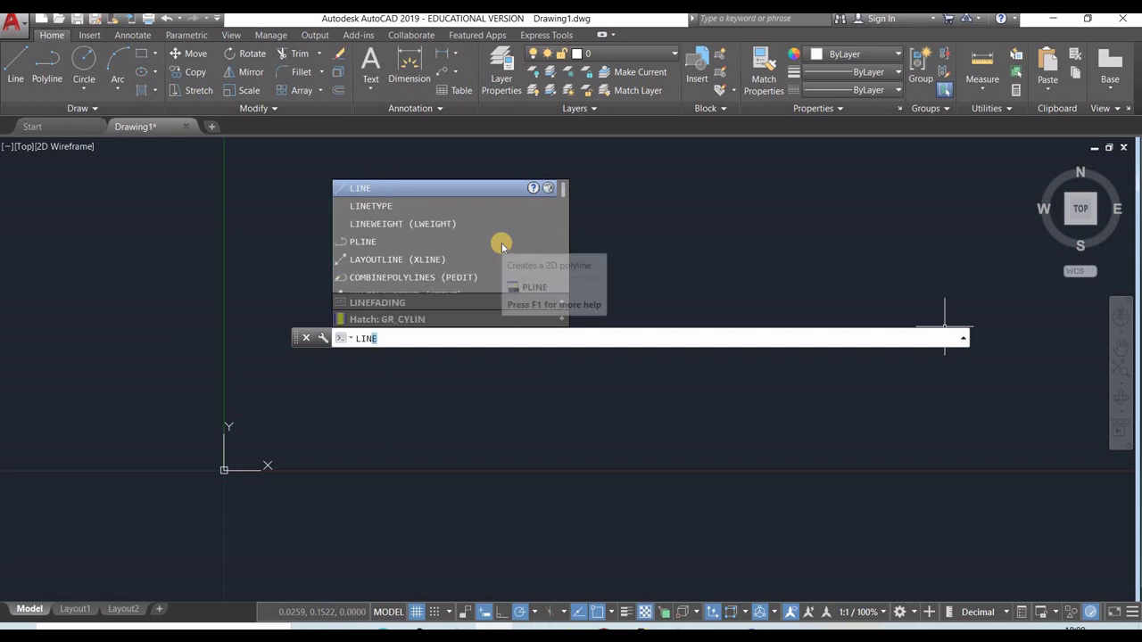
key("Down")
key("Down")
key("Down")
key("Down")
key("Down")
key("Down")
key("Down")
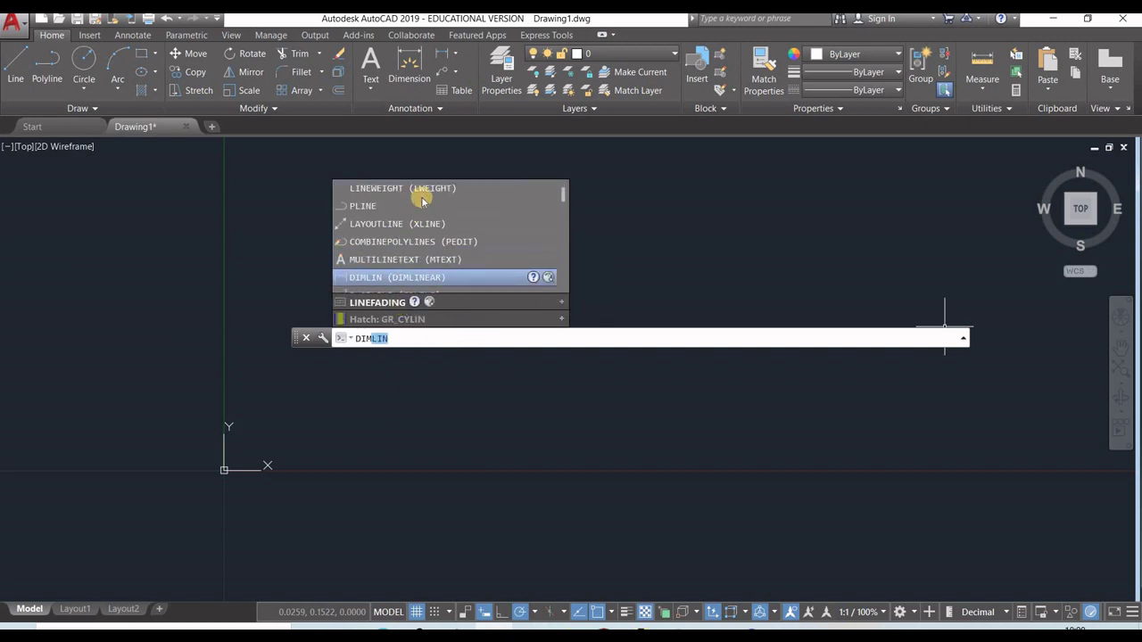
key("Up")
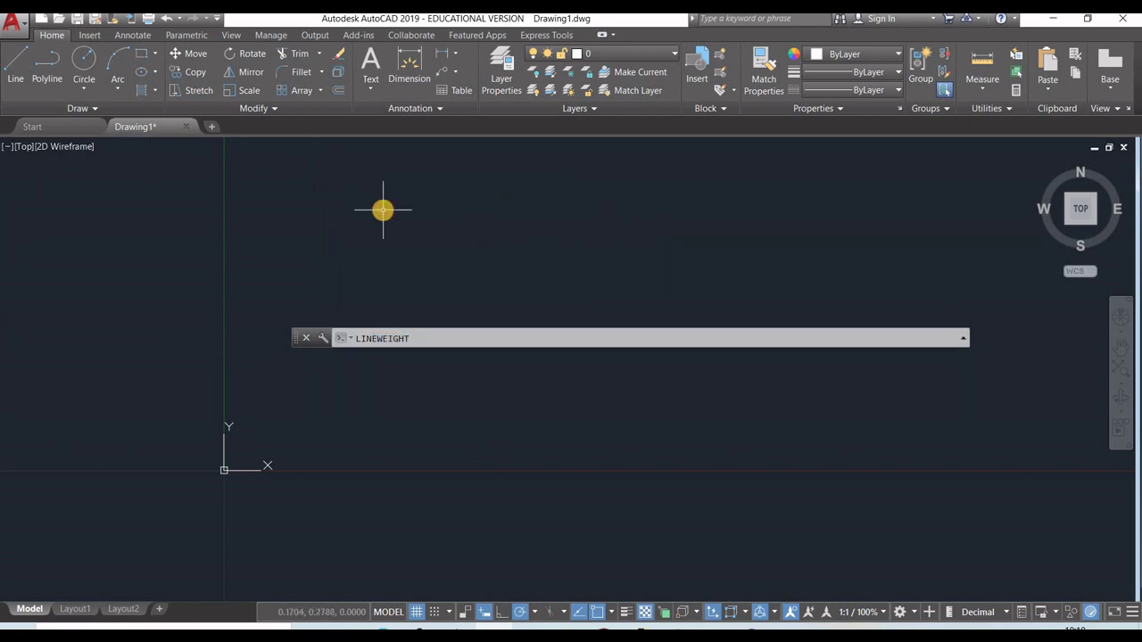
type("LINlin")
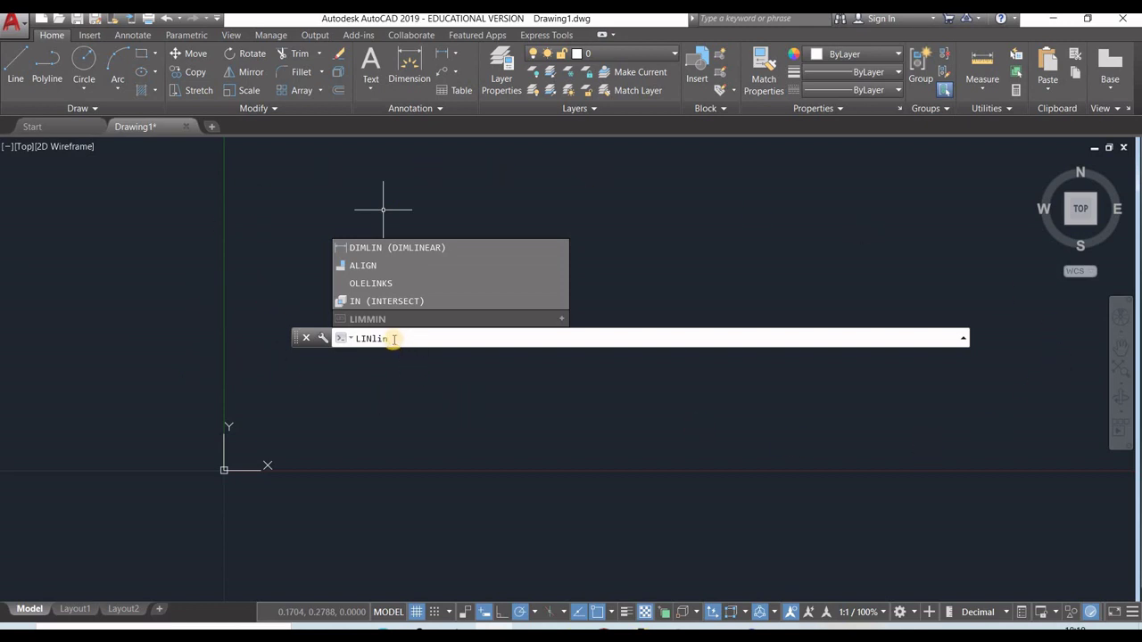
left_click(418, 416)
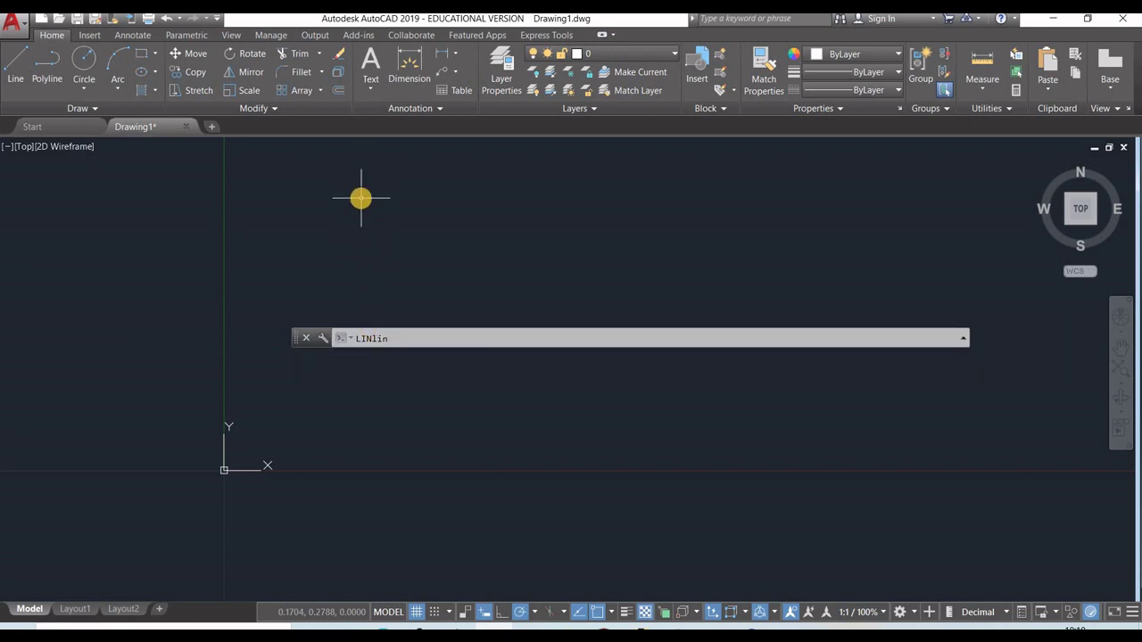
type("l")
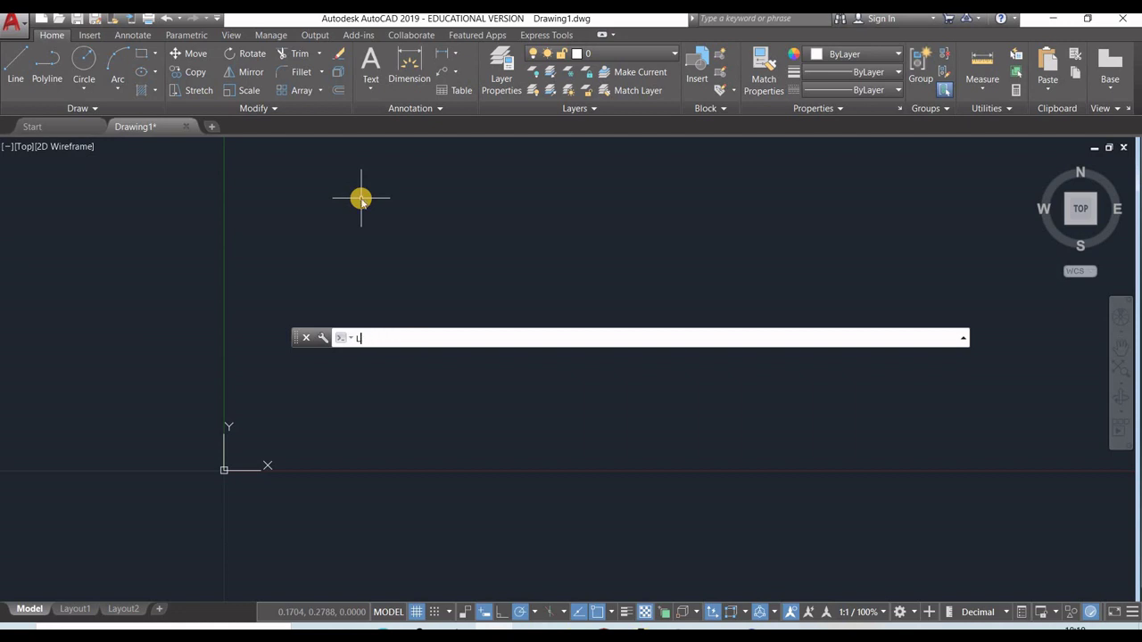
key("Escape")
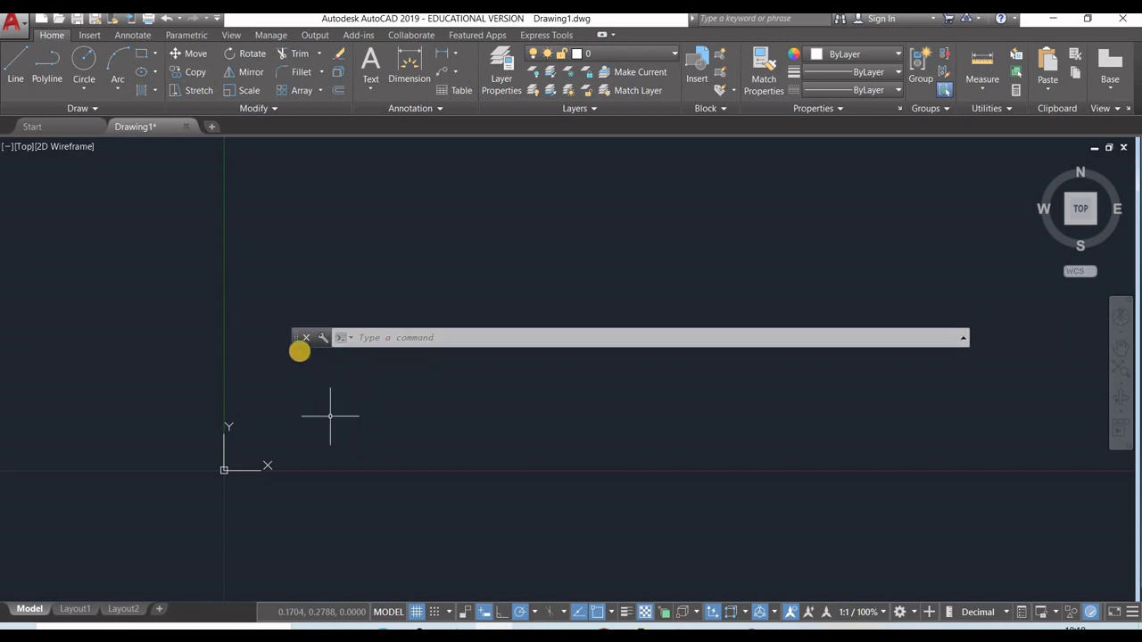
Move the floating command line lower, then close its window and confirm Yes.
mouse_move(300, 337)
left_mouse_down()
mouse_move(366, 398)
mouse_move(301, 499)
mouse_move(265, 601)
left_mouse_up()
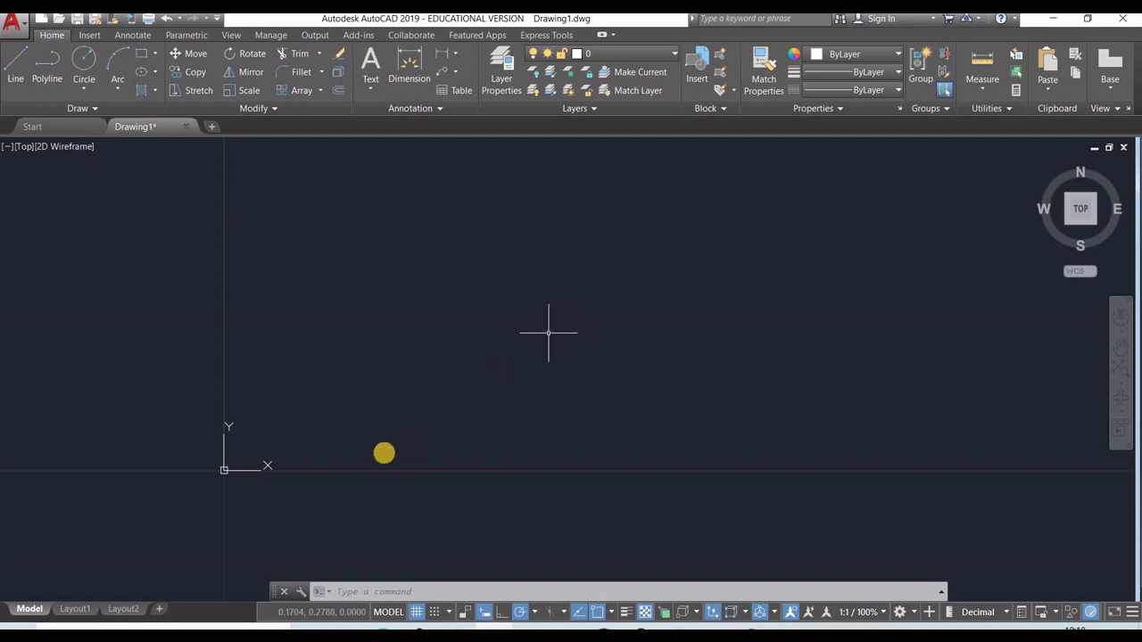
left_click(284, 592)
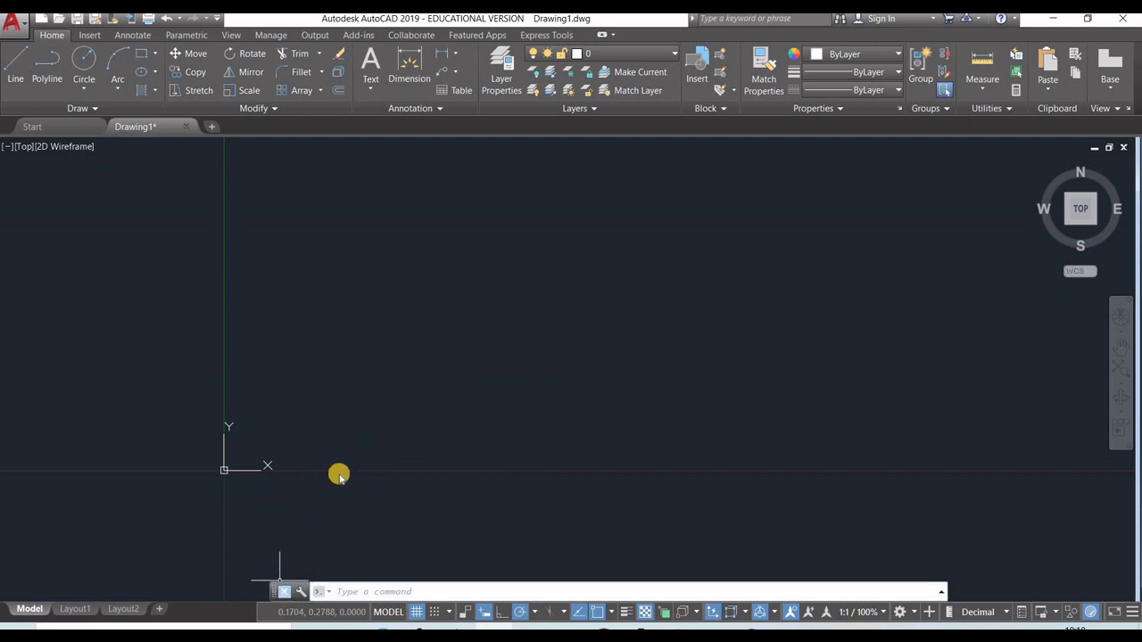
left_click(643, 339)
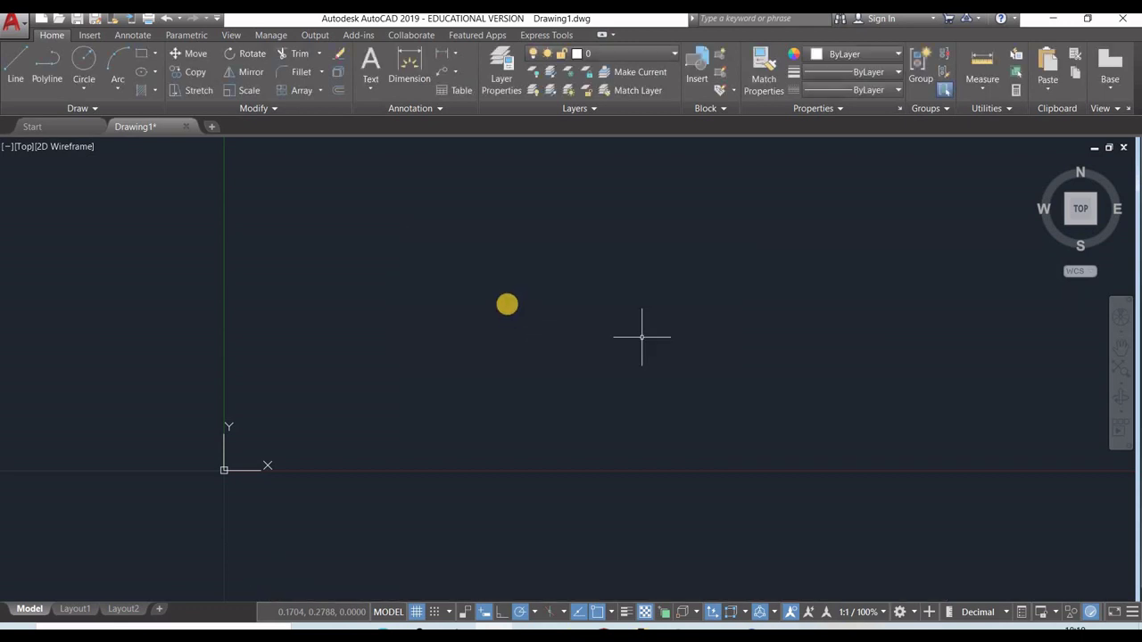
Type LI in dynamic input, pick the LIST suggestion, then cancel the selection.
type("L")
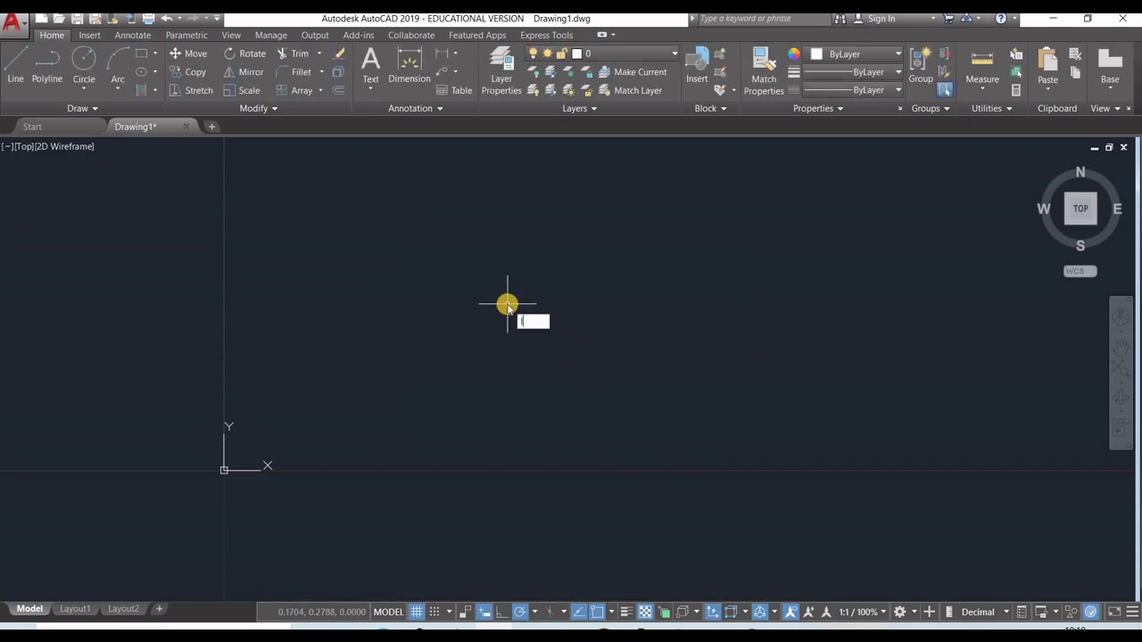
type("I")
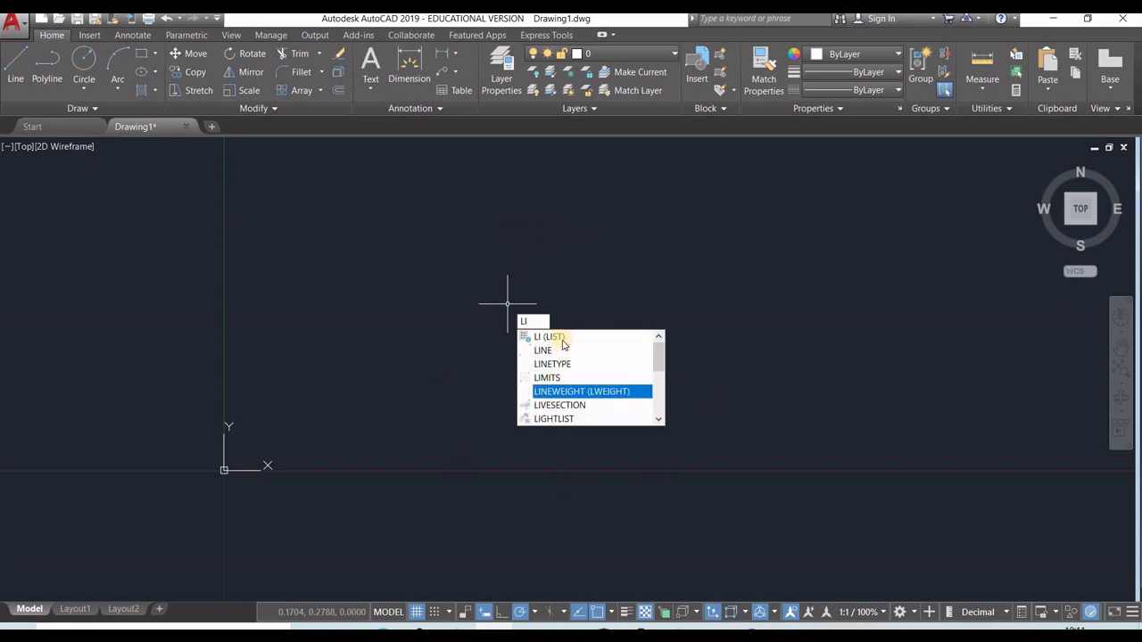
left_click(563, 340)
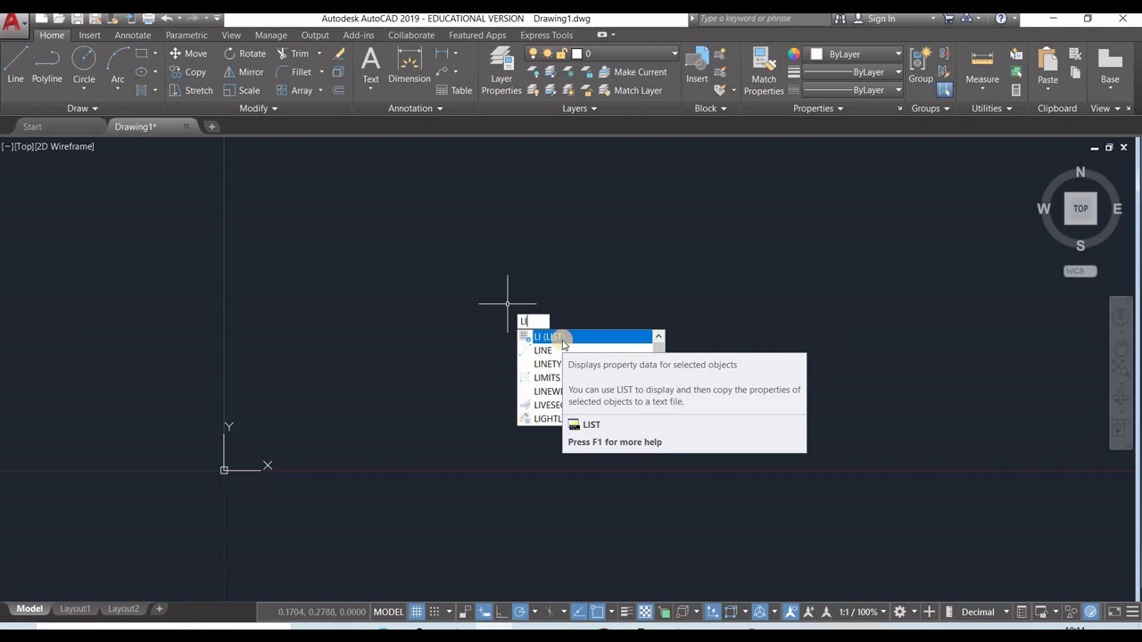
left_click(604, 288)
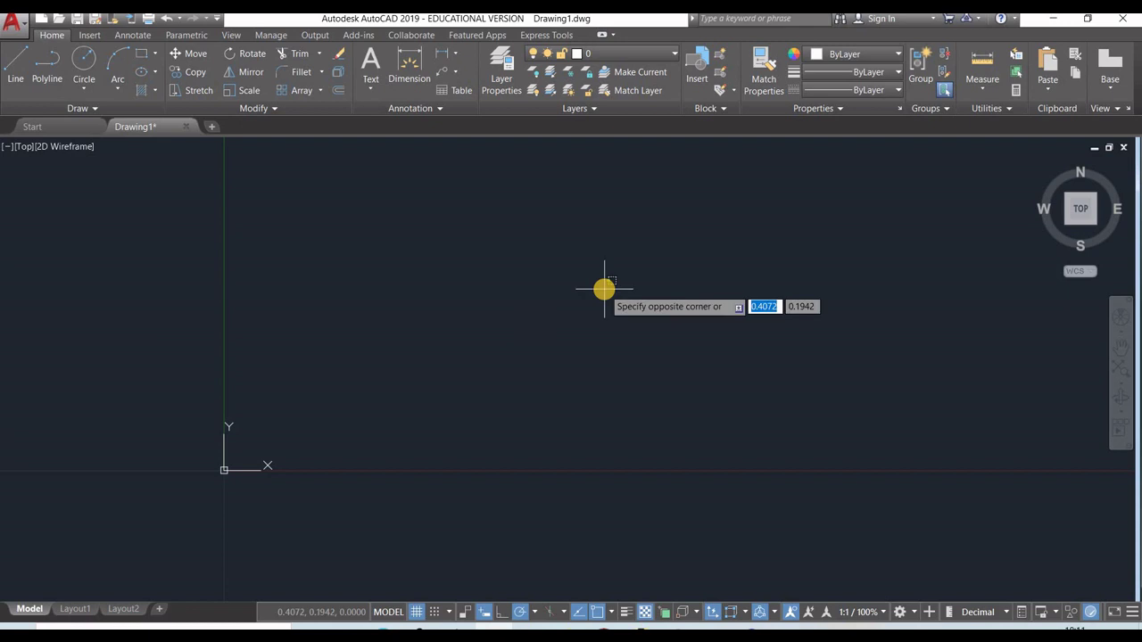
left_click(604, 288)
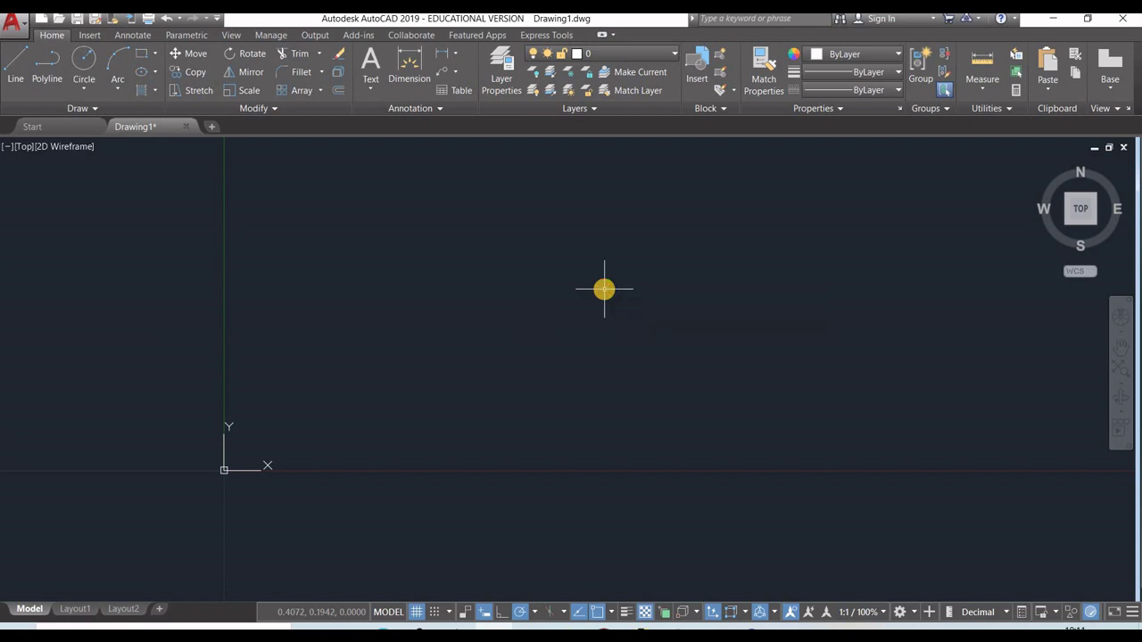
Run COMMANDLINE to bring the command line window and its history back.
type("COmm")
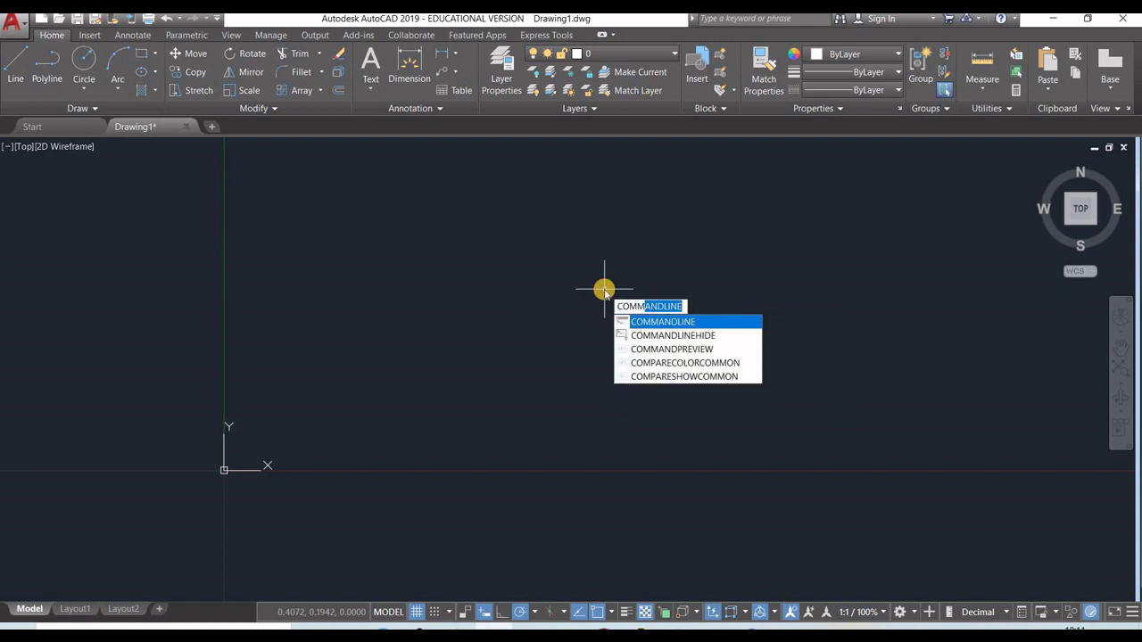
key("Return")
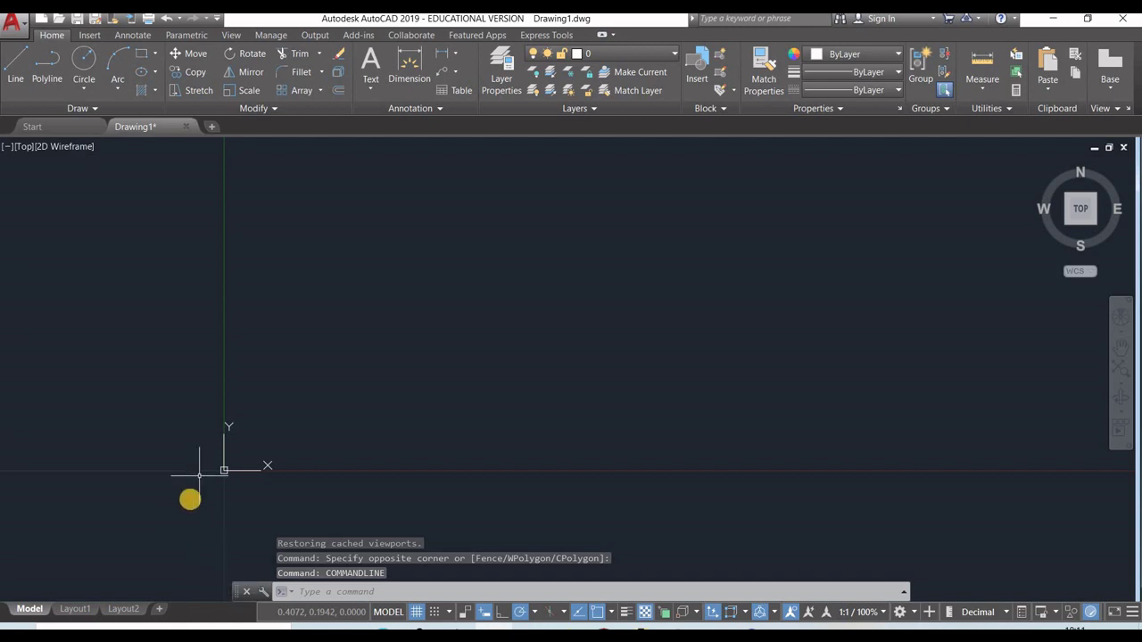
left_click(247, 591)
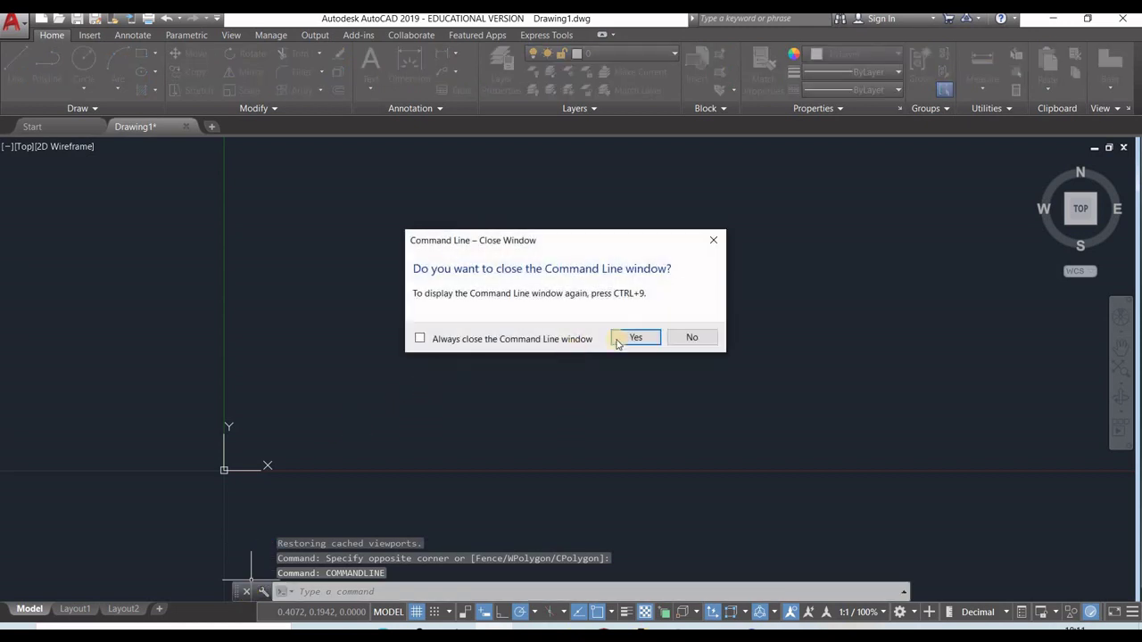
left_click(635, 337)
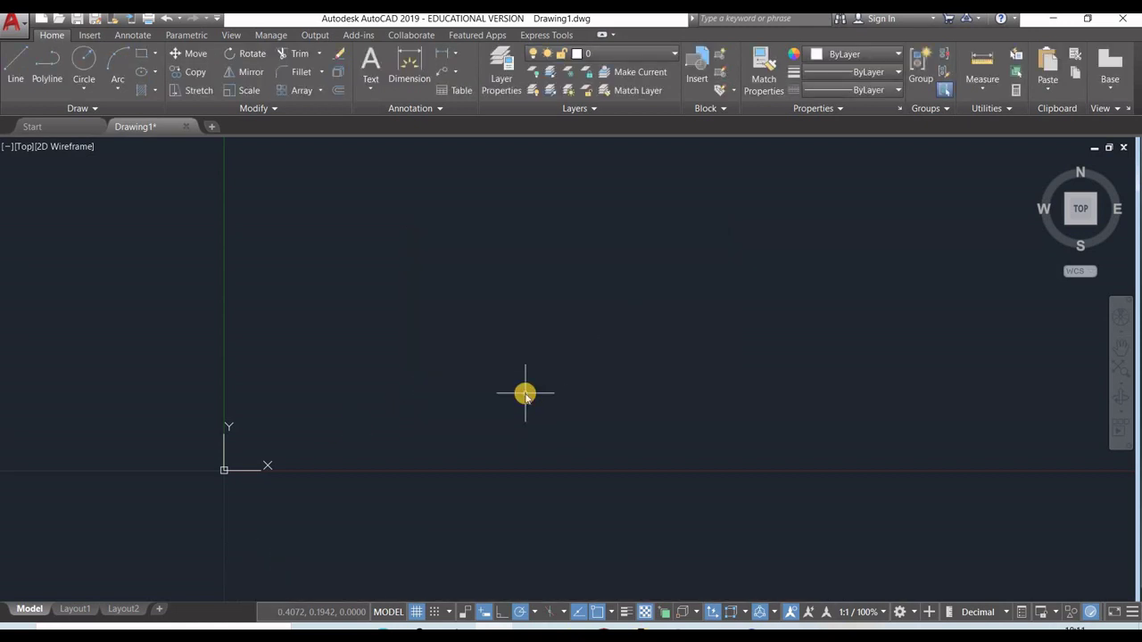
type("commandline")
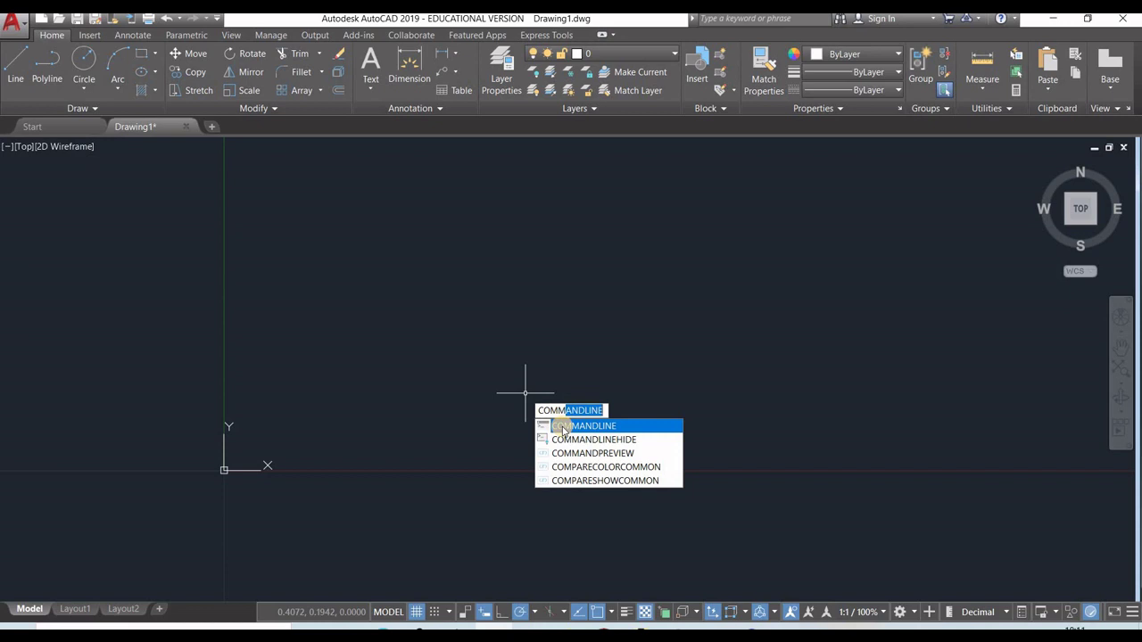
key("Return")
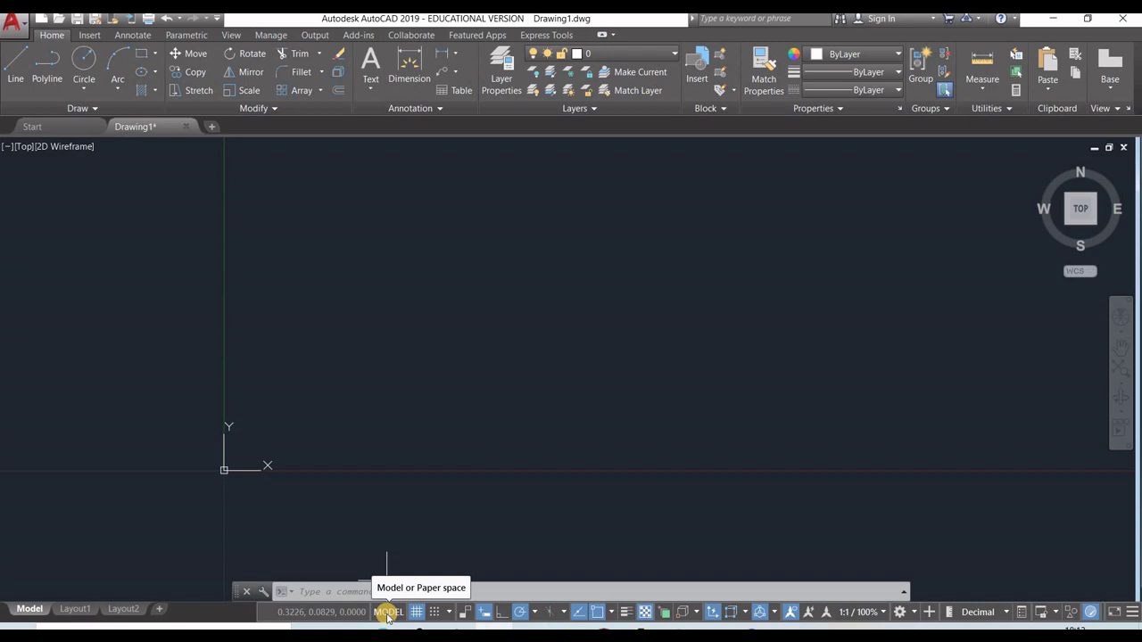
left_click(389, 613)
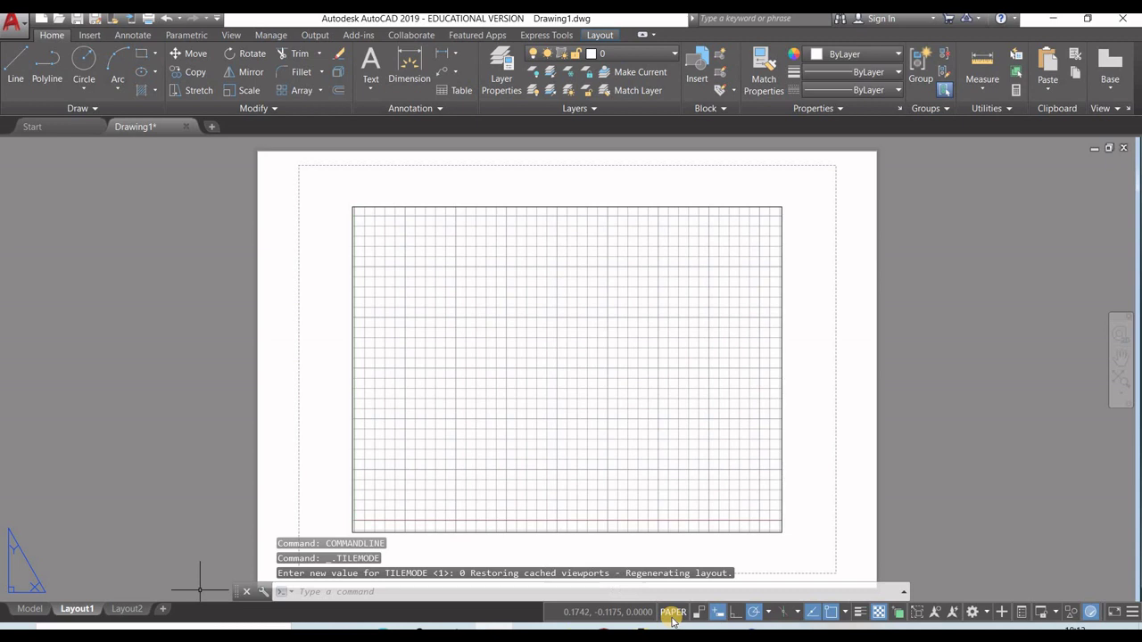
left_click(672, 613)
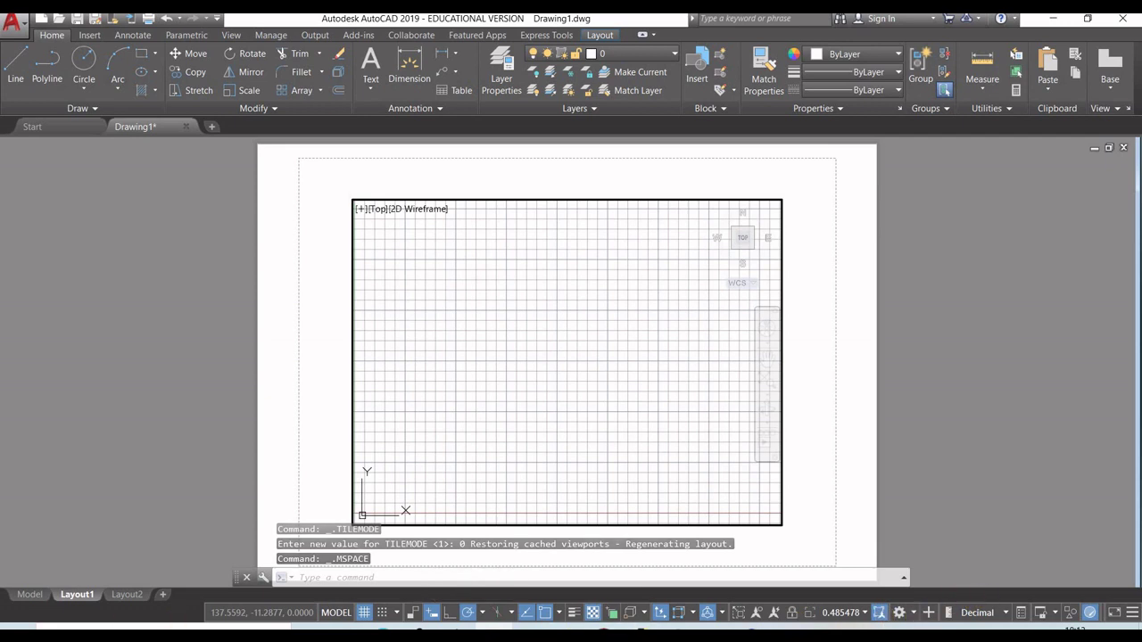
left_click(29, 594)
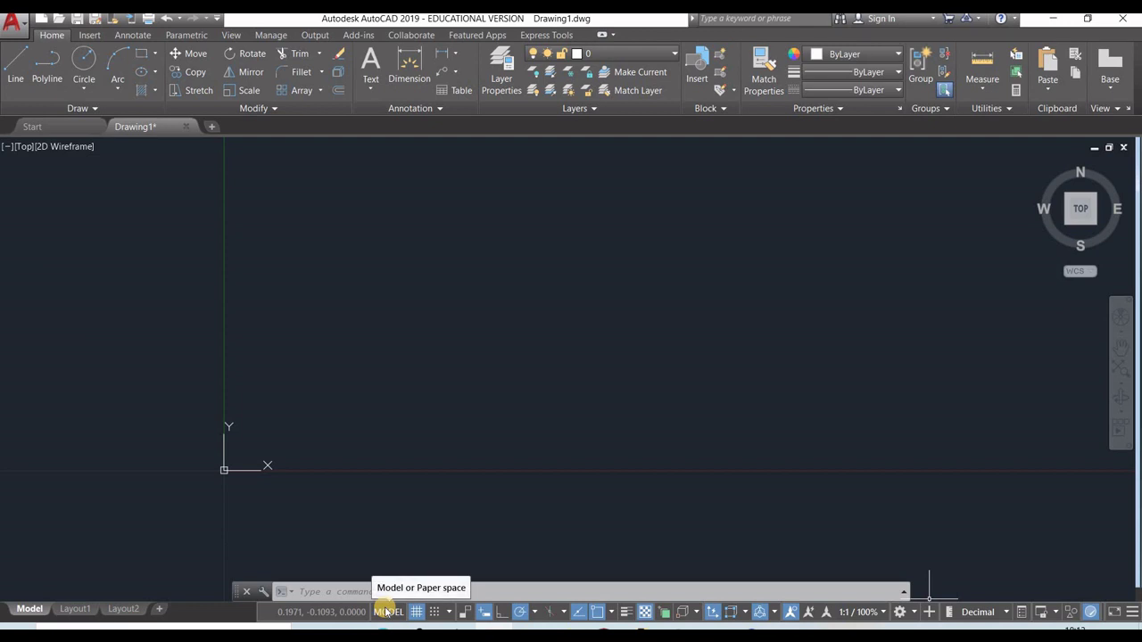
Turn on the coordinate display, then show the status-bar customization list with every item ticked.
left_click(652, 612)
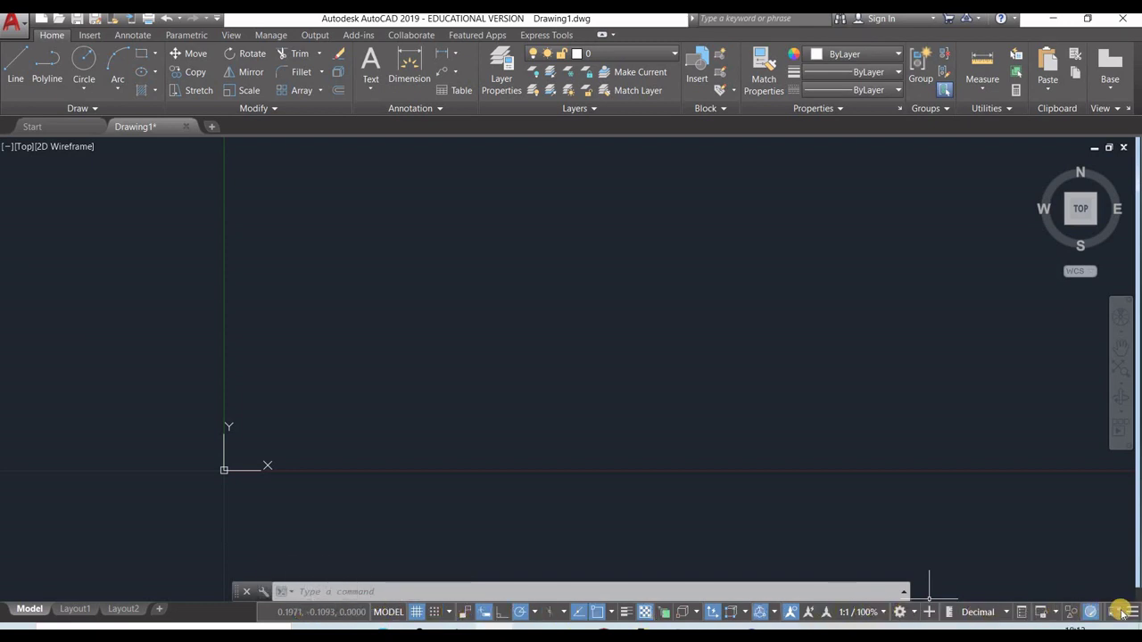
left_click(304, 612)
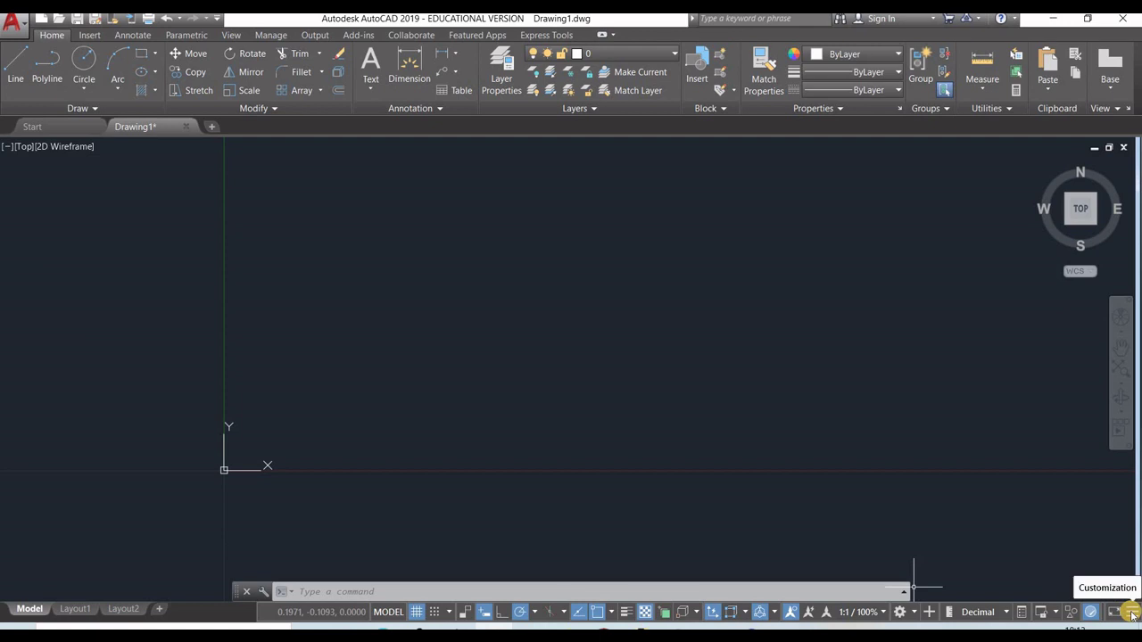
left_click(1131, 613)
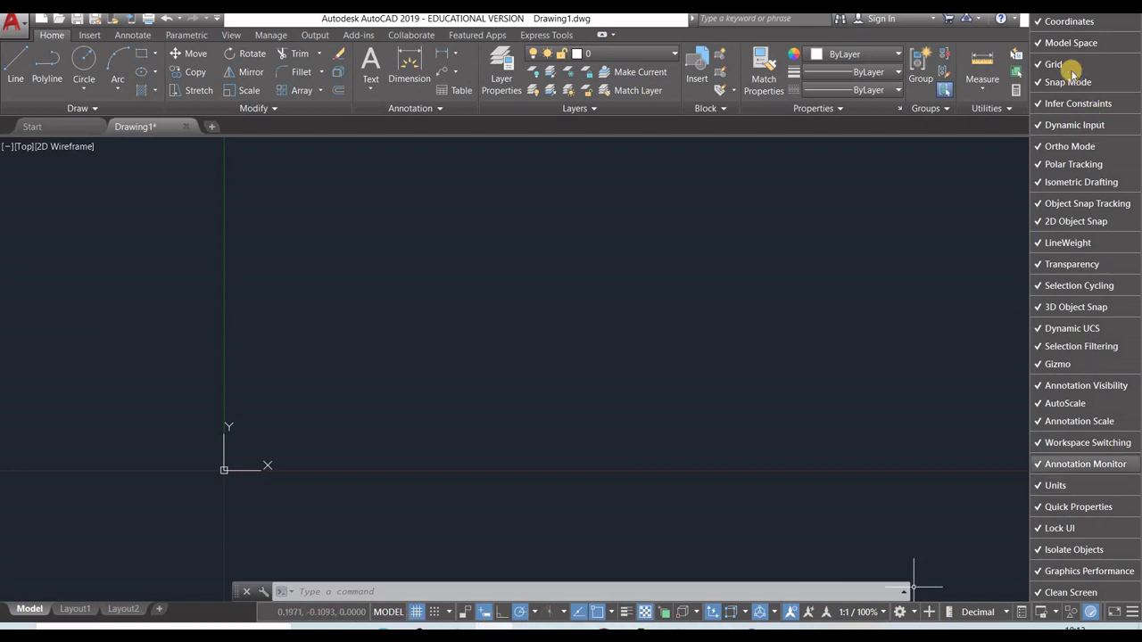
Hide Model Space, Grid, Snap, Ortho, Polar, Object Snap, LineWeight and the remaining status-bar tools.
left_click(1044, 44)
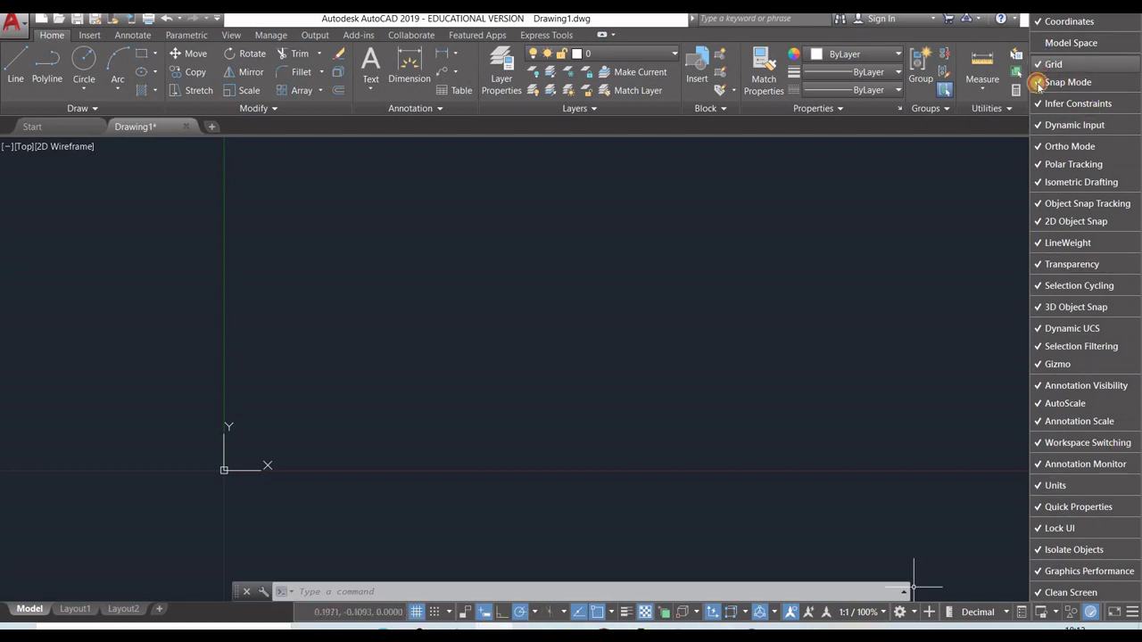
left_click(1042, 64)
left_click(1040, 82)
left_click(1039, 147)
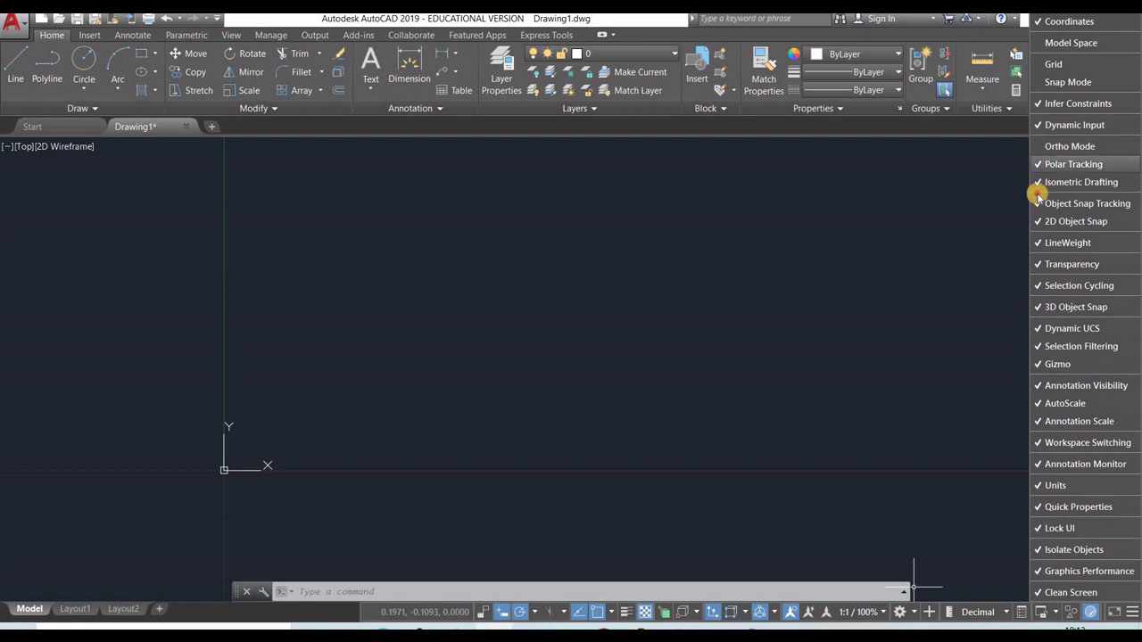
left_click(1039, 164)
left_click(1039, 221)
left_click(1038, 243)
left_click(1037, 265)
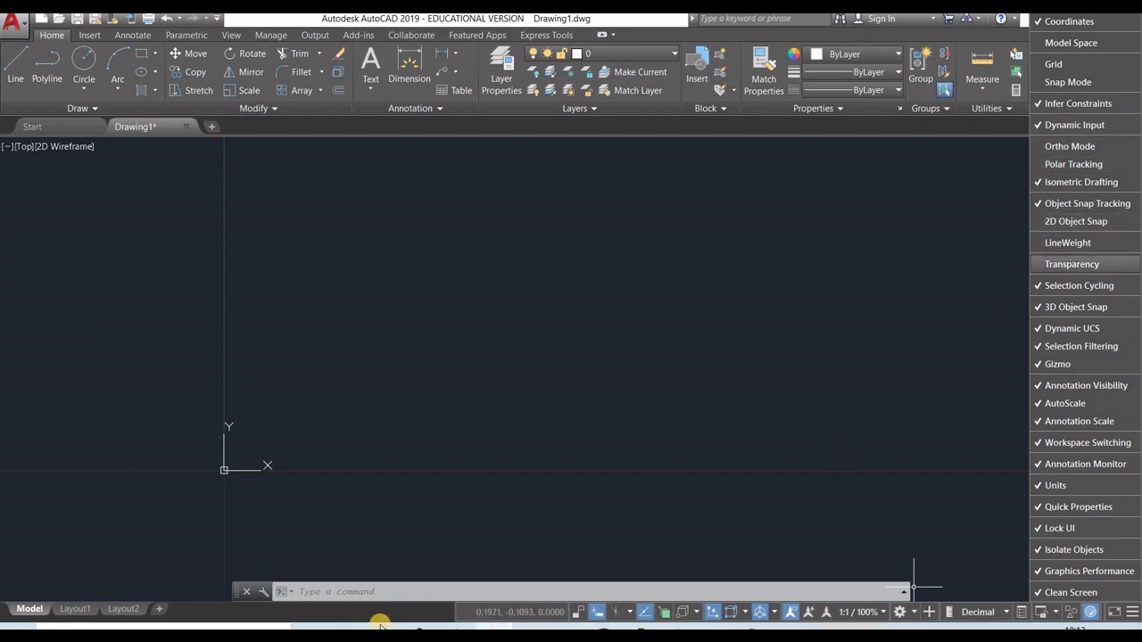
left_click(1040, 328)
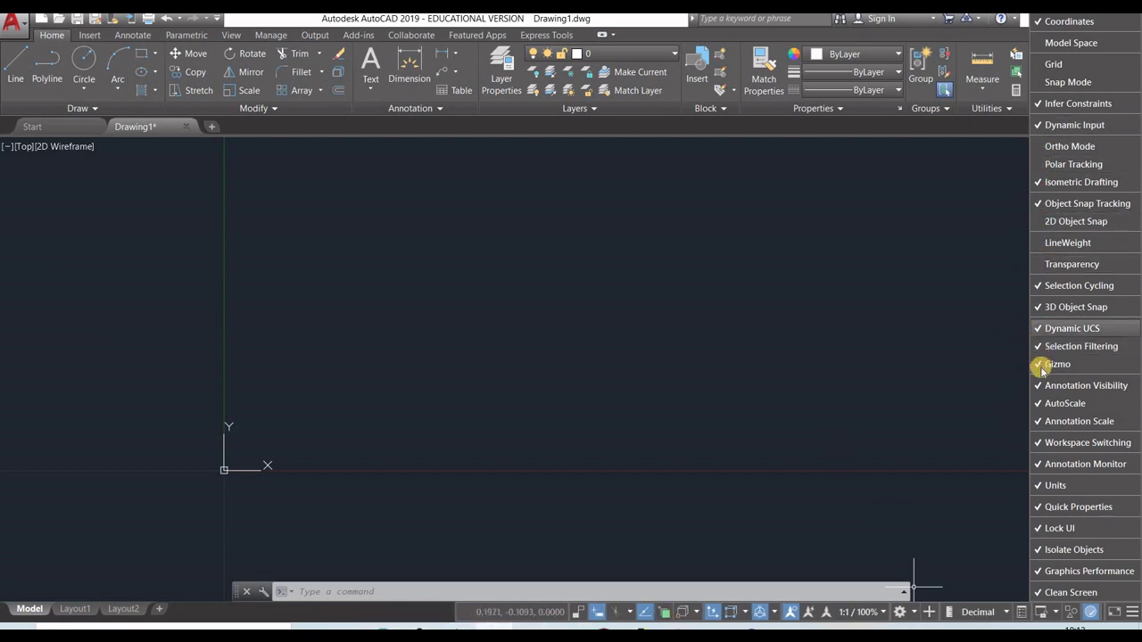
left_click(1040, 404)
left_click(1038, 443)
left_click(1037, 464)
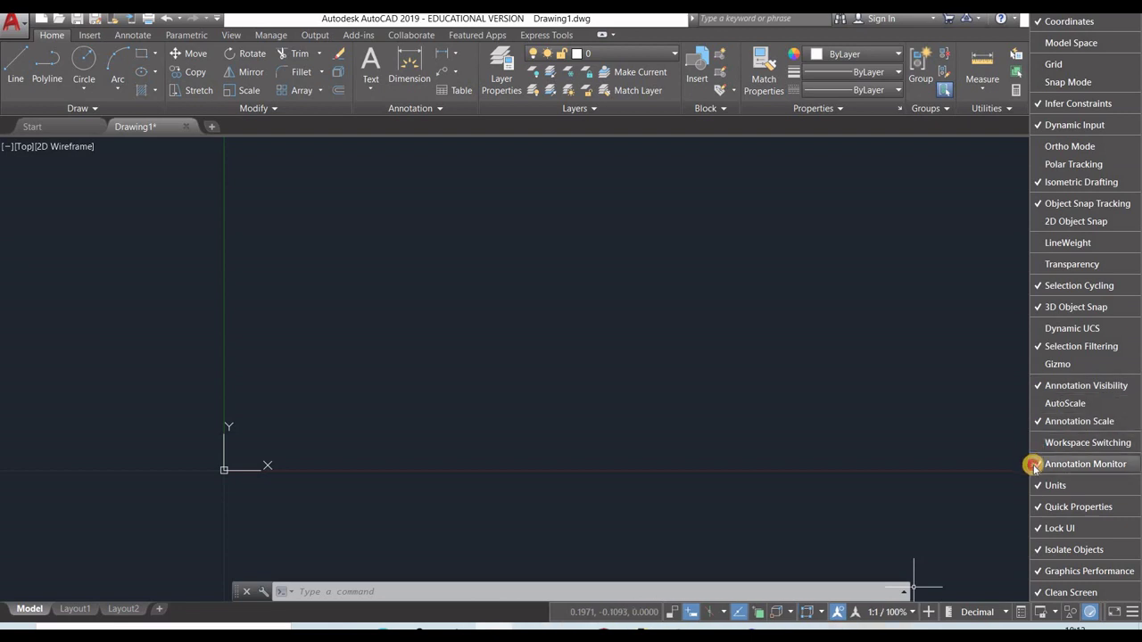
left_click(1037, 485)
left_click(1037, 507)
left_click(1038, 529)
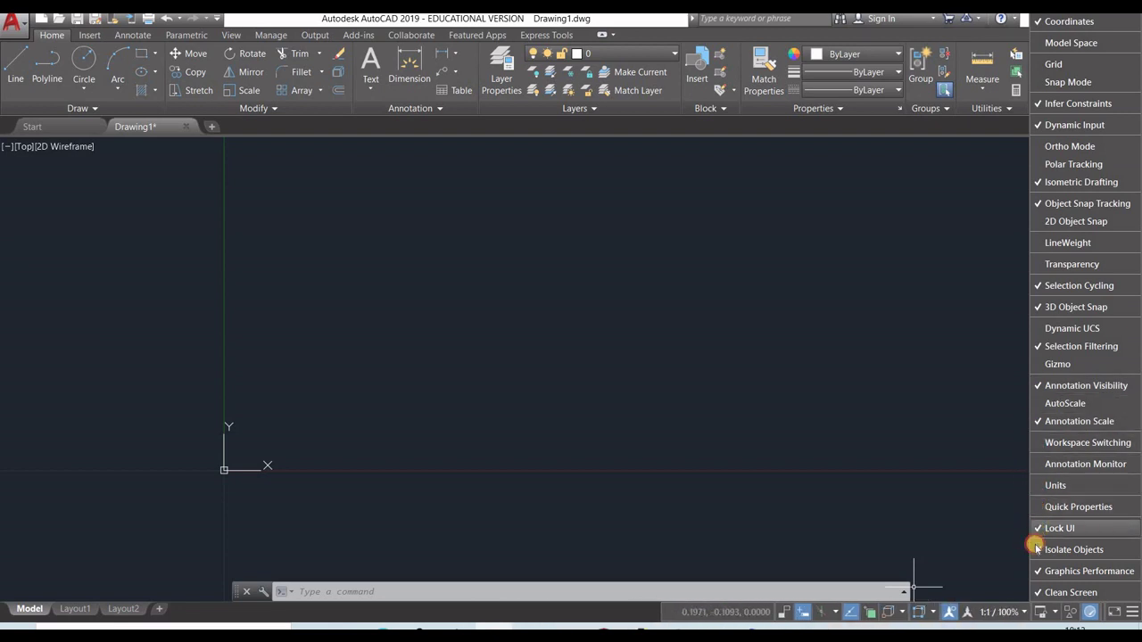
left_click(1038, 549)
left_click(1038, 571)
Show those tools again, from Lock UI back to Model Space, plus Graphics Performance and Isolate Objects.
left_click(1038, 528)
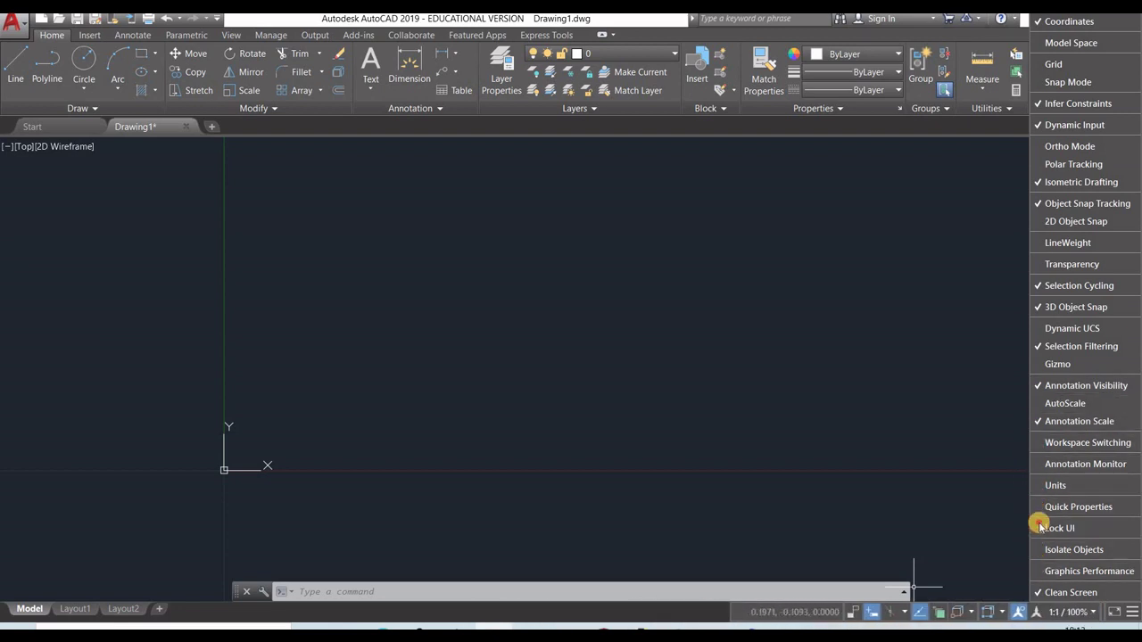
left_click(1038, 507)
left_click(1038, 486)
left_click(1037, 464)
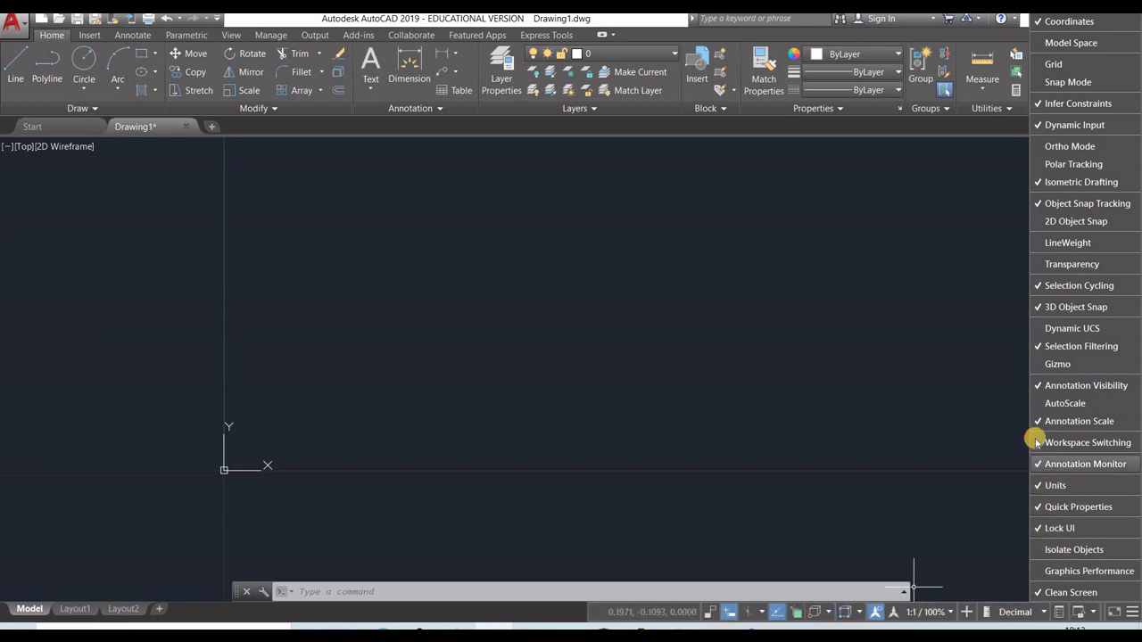
left_click(1035, 364)
left_click(1035, 328)
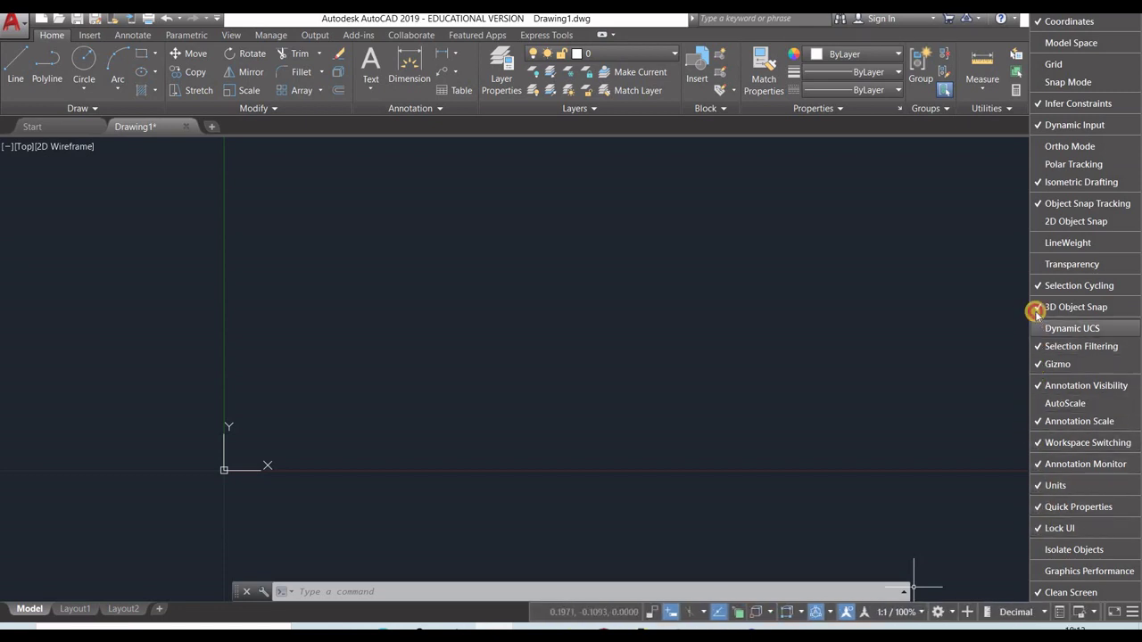
left_click(1037, 264)
left_click(1038, 242)
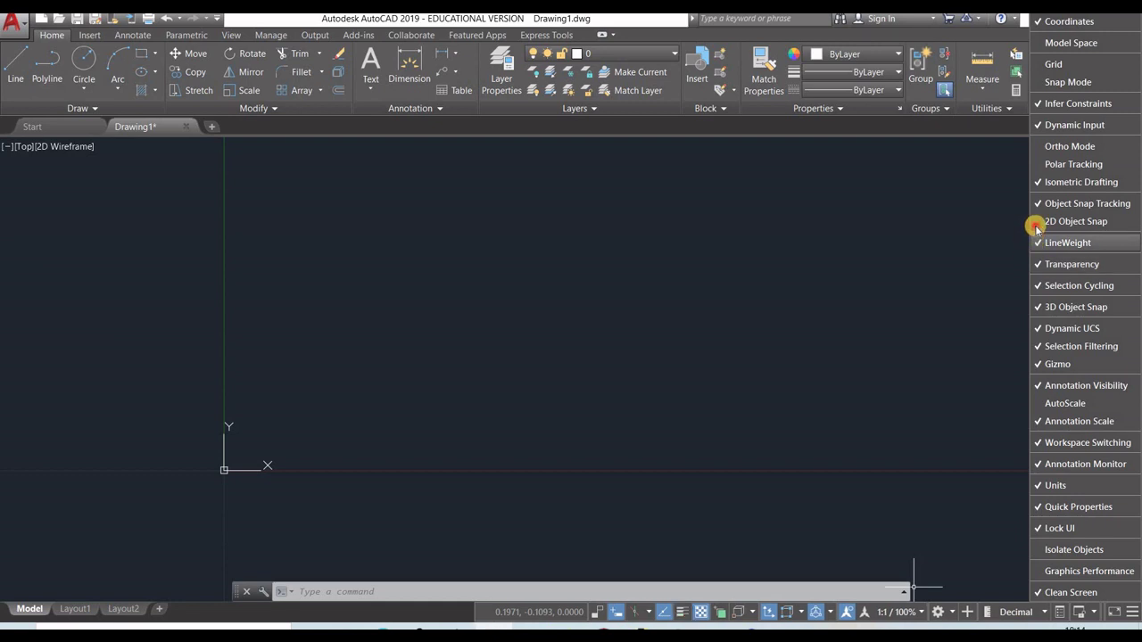
left_click(1037, 222)
left_click(1038, 182)
left_click(1037, 164)
left_click(1037, 146)
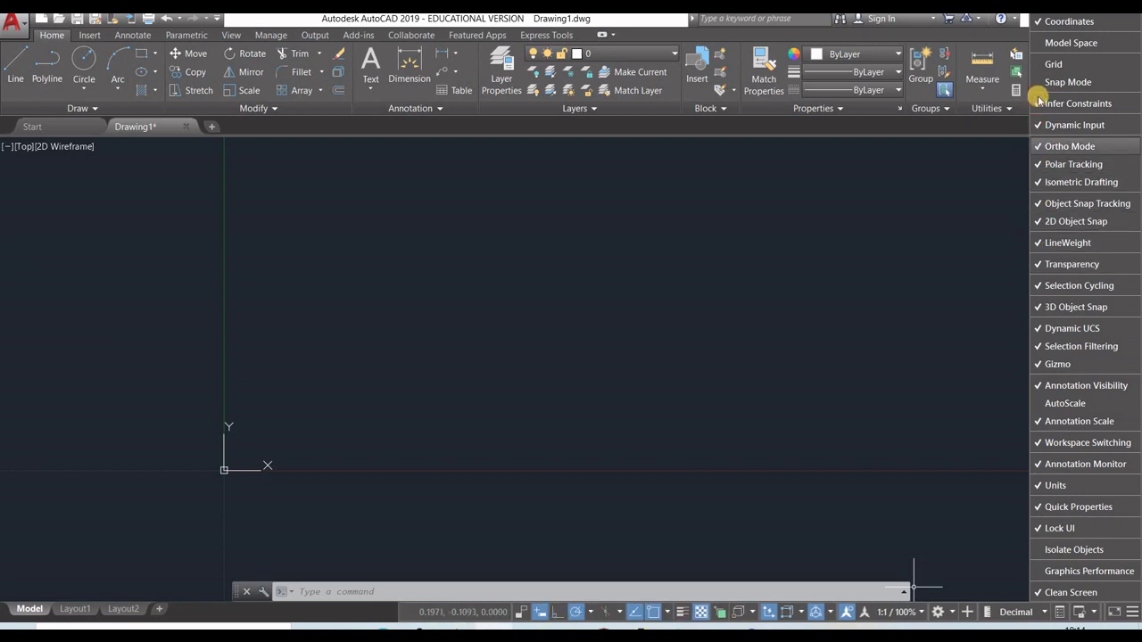
left_click(1038, 82)
left_click(1038, 65)
left_click(1037, 43)
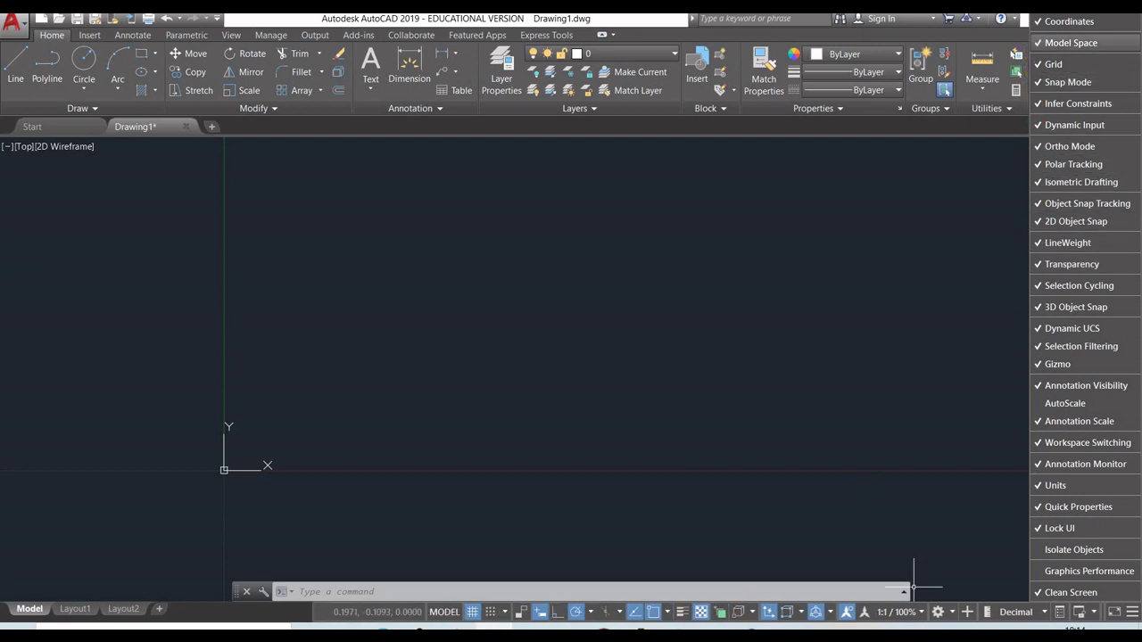
left_click(1038, 571)
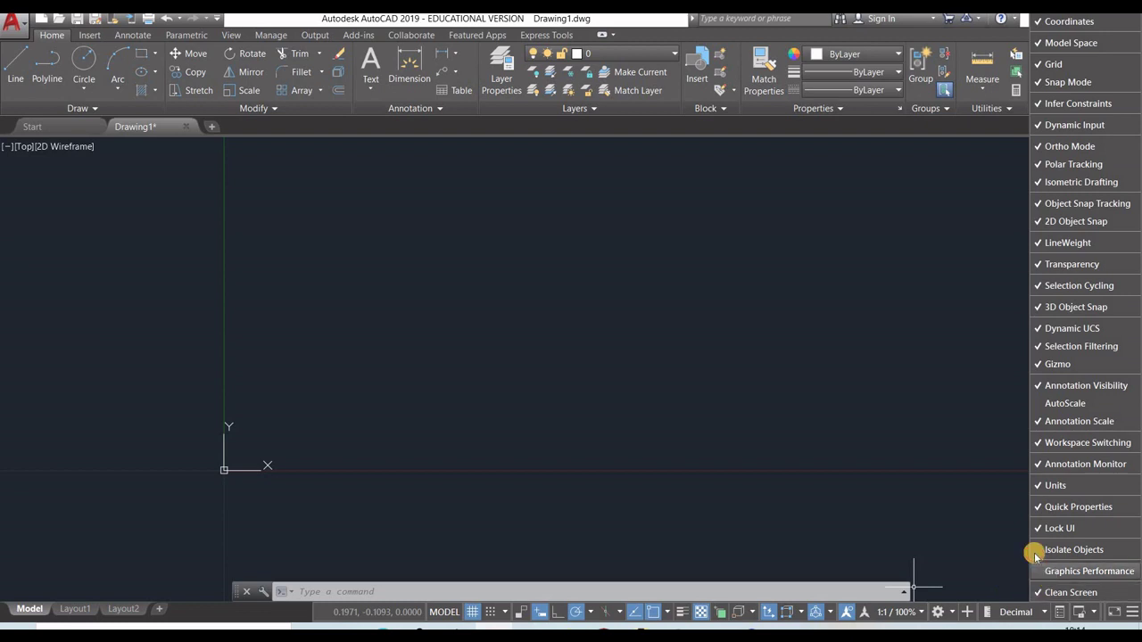
left_click(1035, 555)
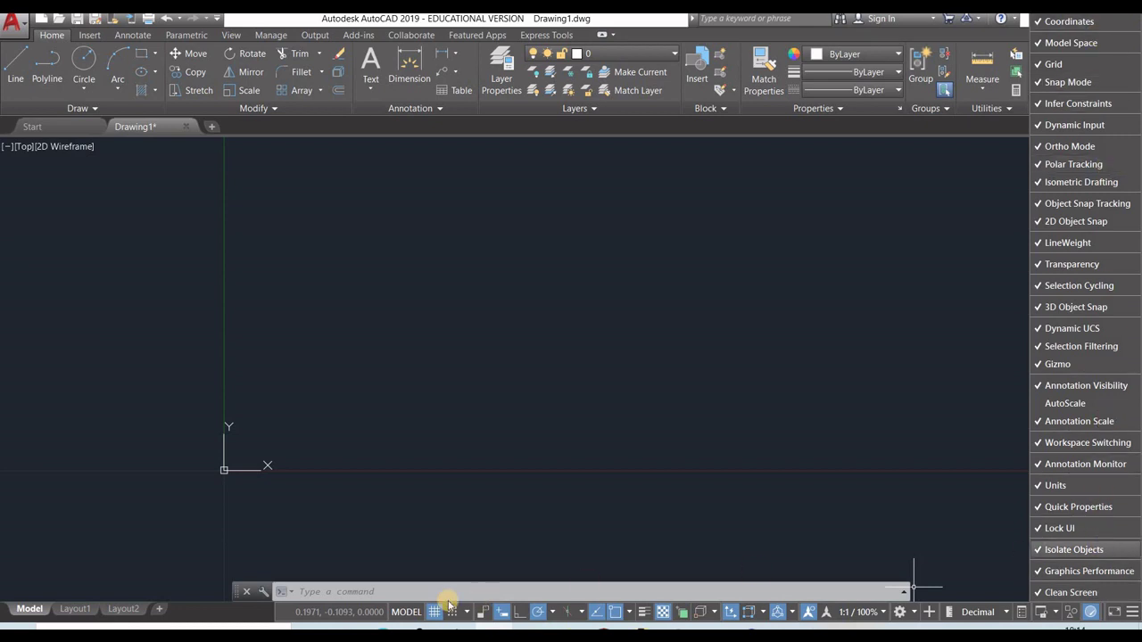
Restore AutoScale to the status bar and close the customization list.
left_click(1134, 615)
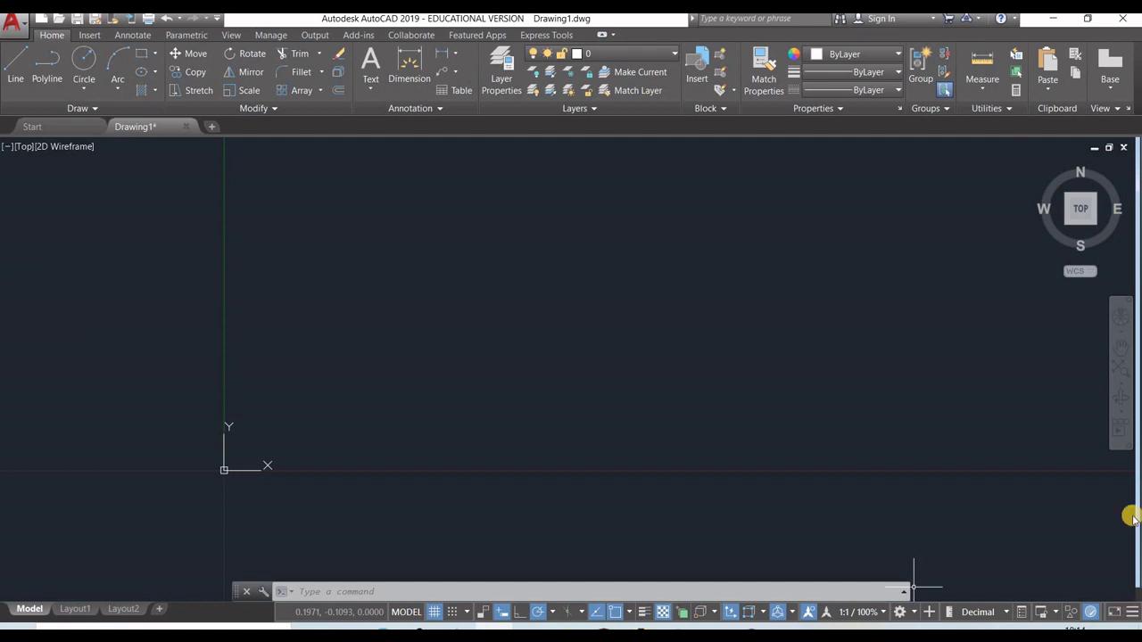
left_click(1134, 615)
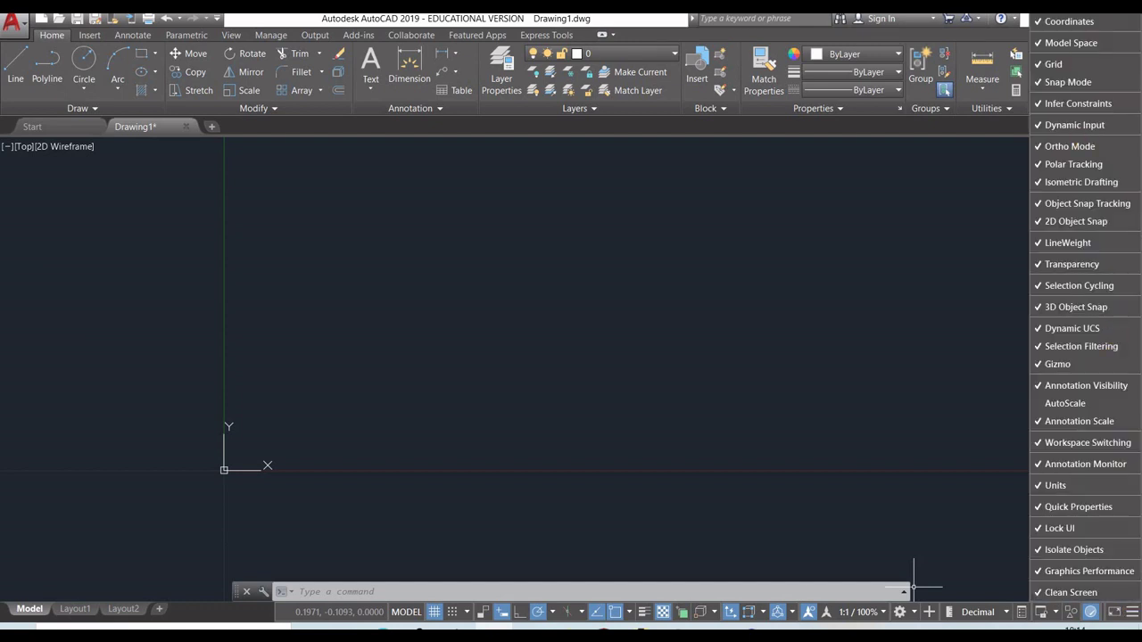
left_click(1037, 406)
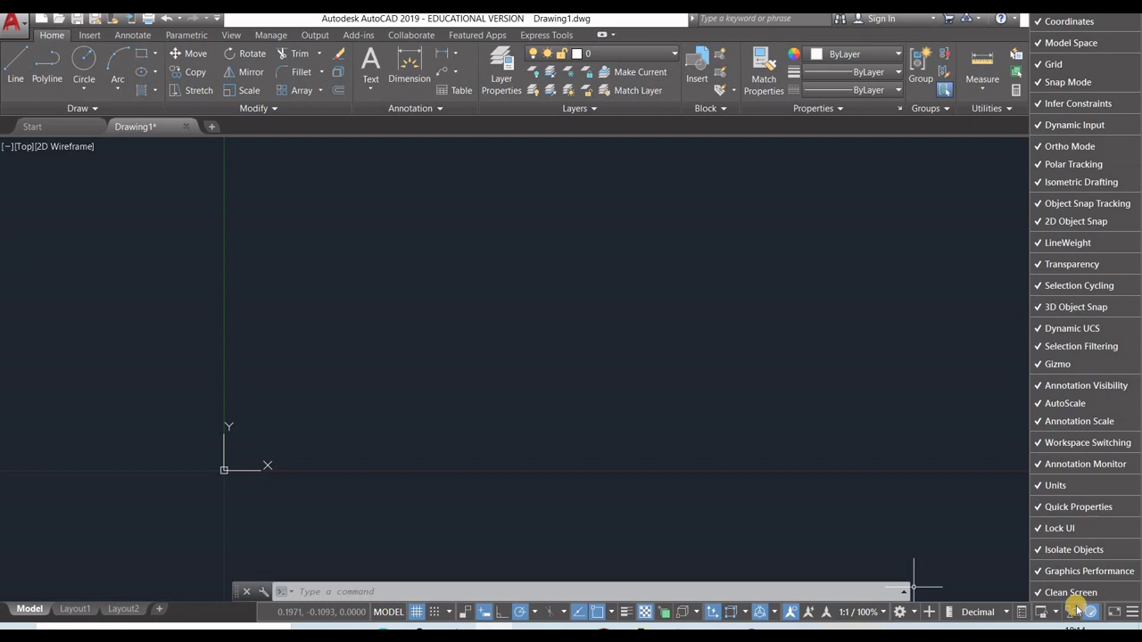
left_click(1133, 615)
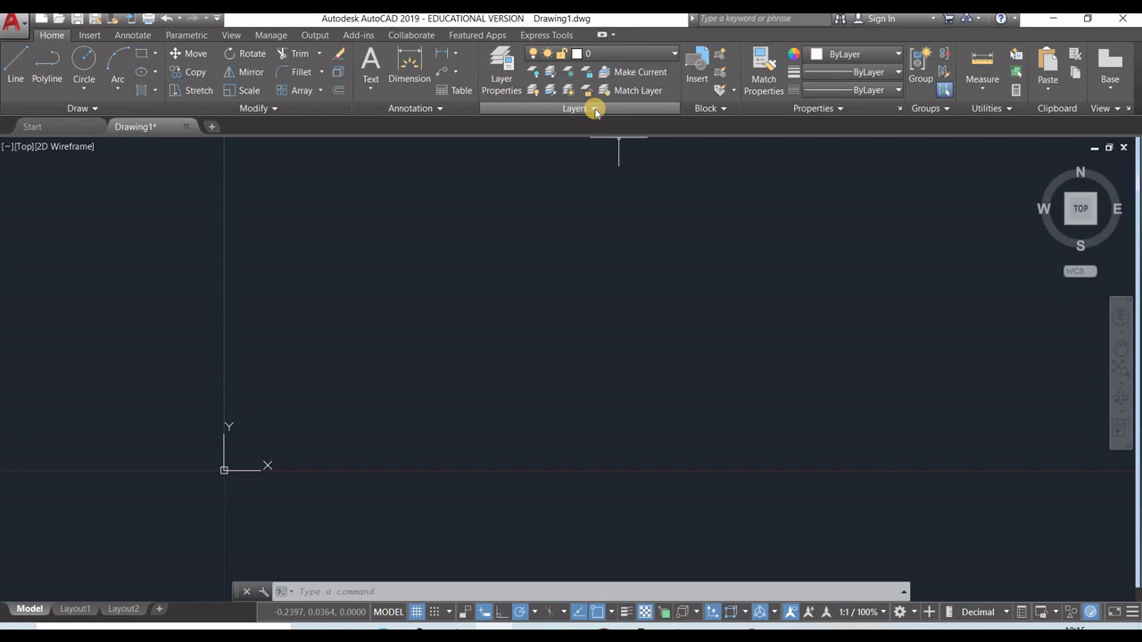
left_click(595, 110)
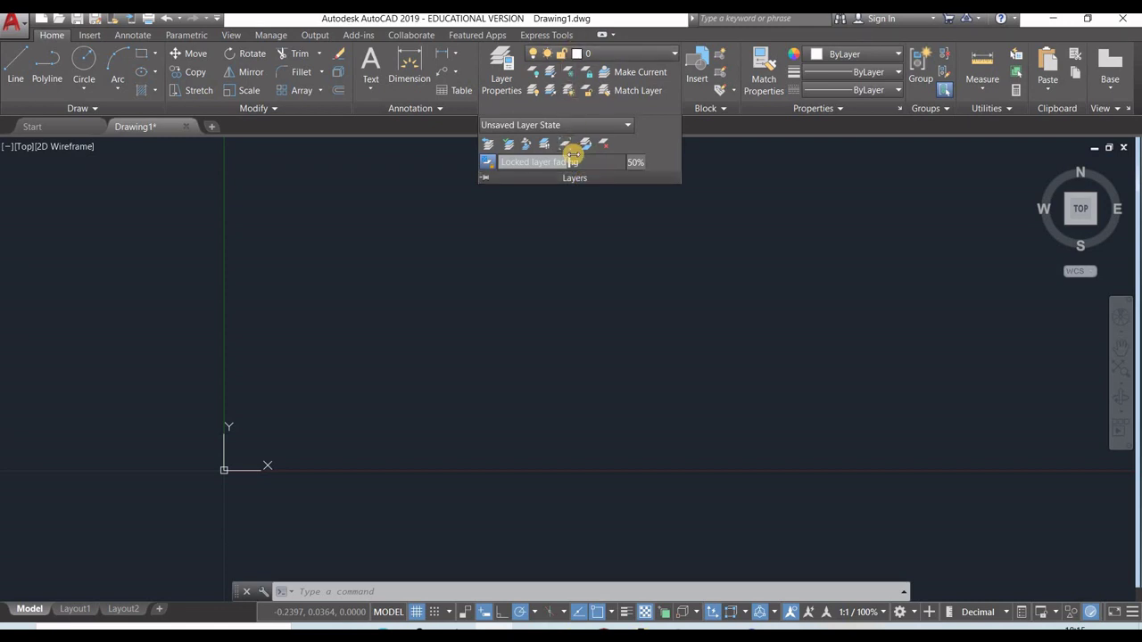
left_click(693, 287)
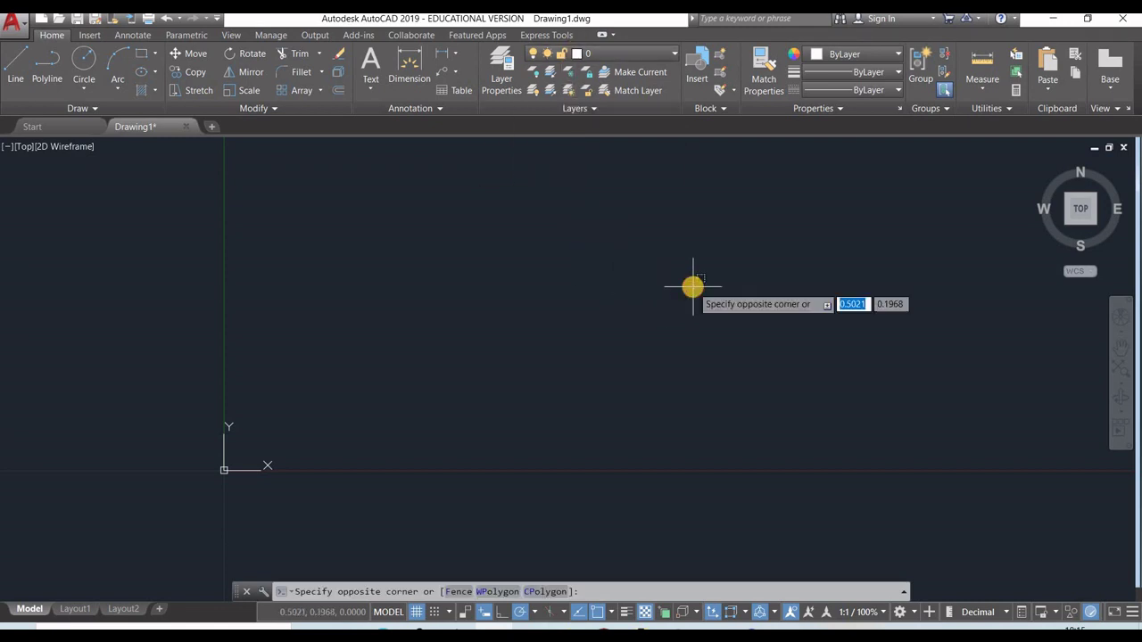
left_click(694, 286)
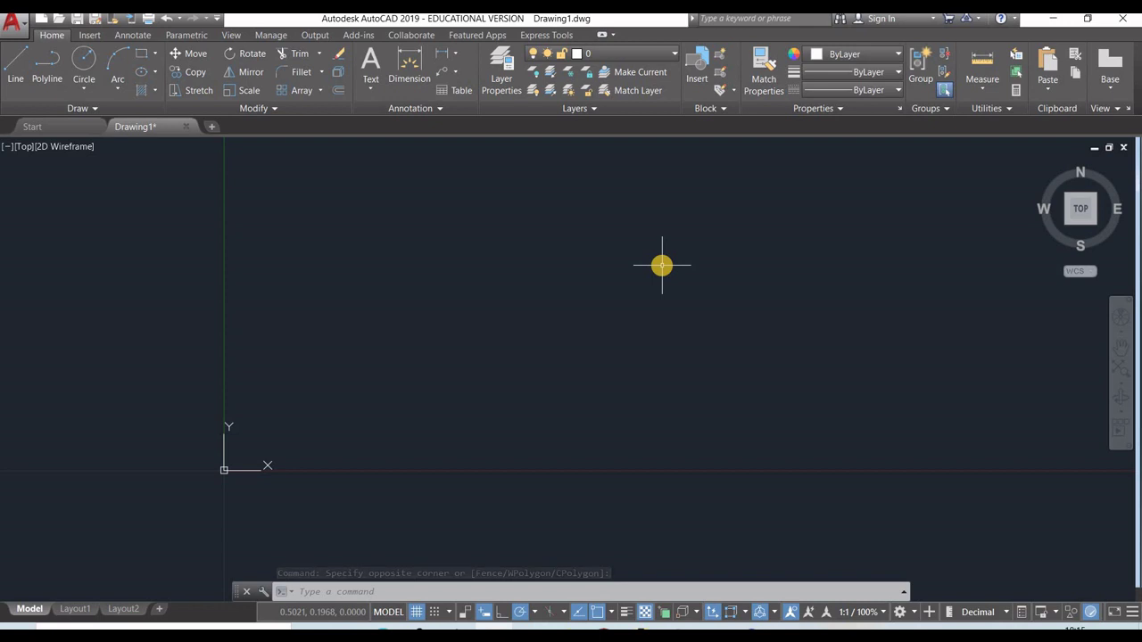
left_click(593, 110)
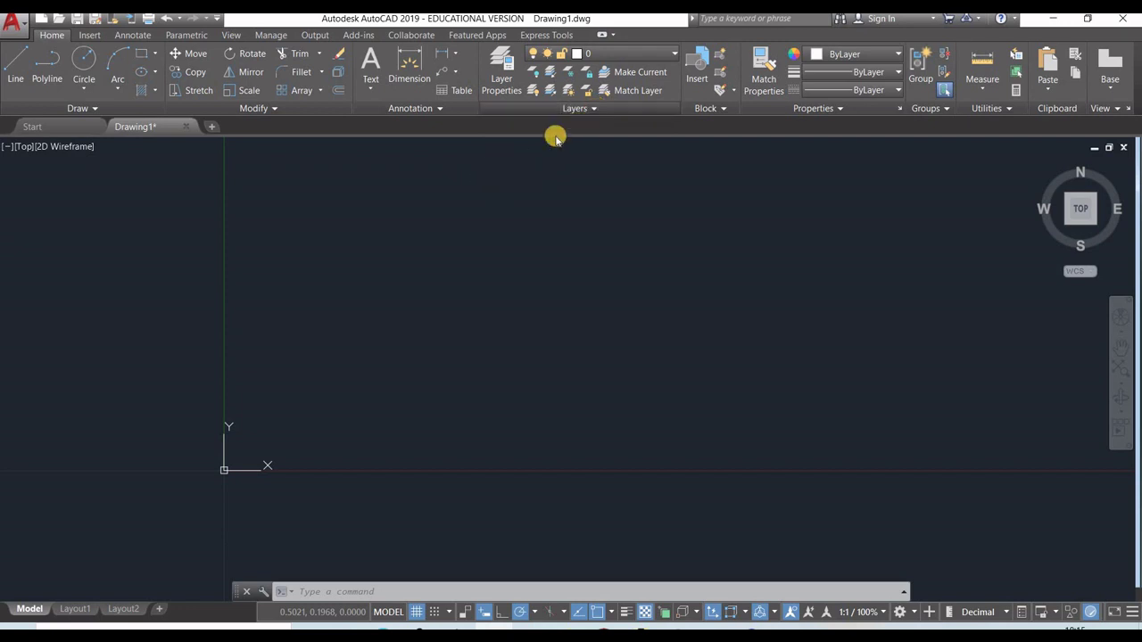
left_click(577, 123)
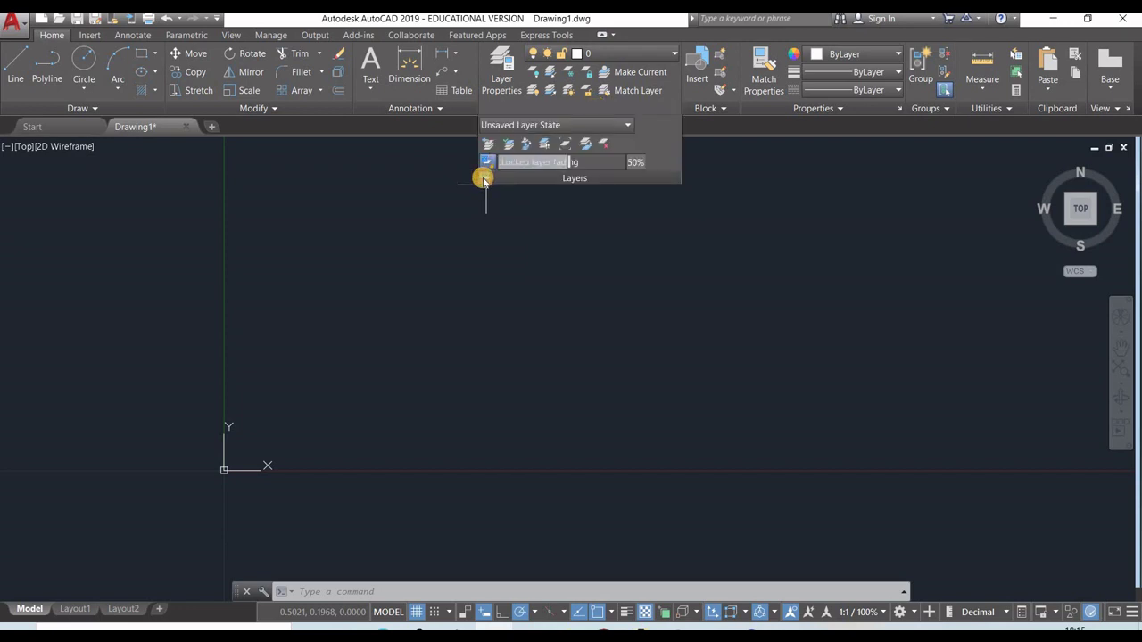
left_click(792, 291)
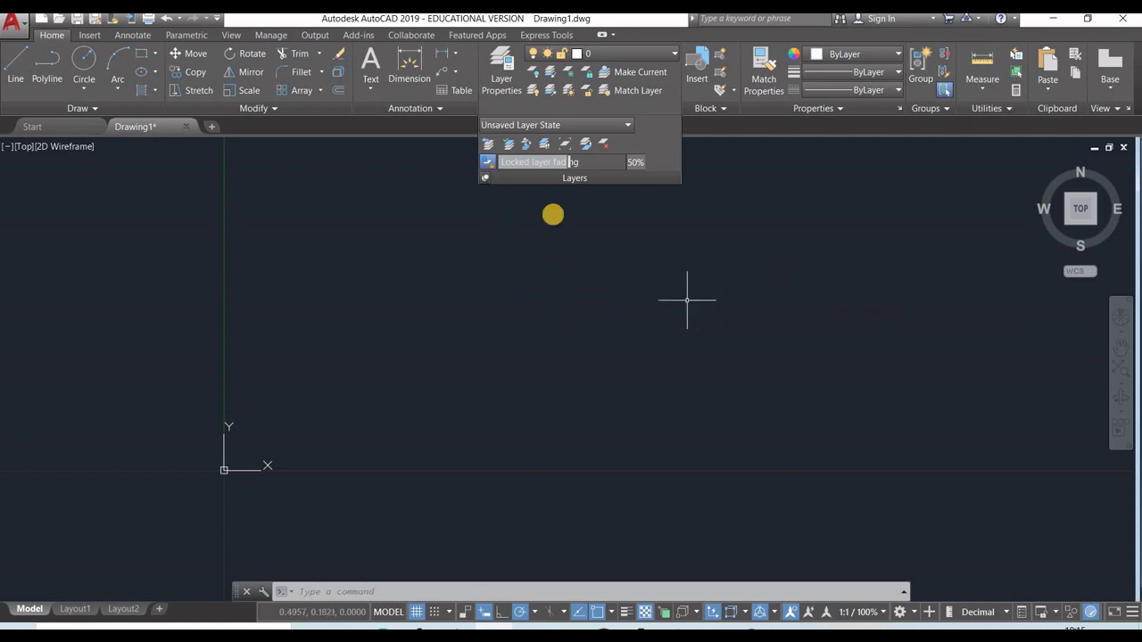
left_click(606, 284)
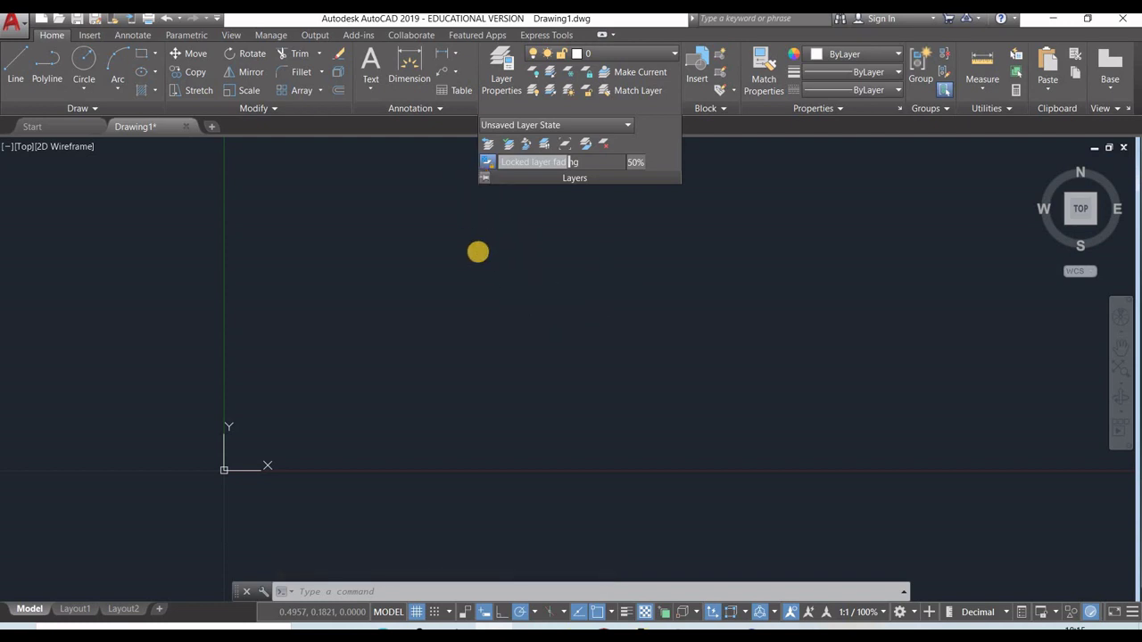
left_click(513, 258)
left_click(593, 111)
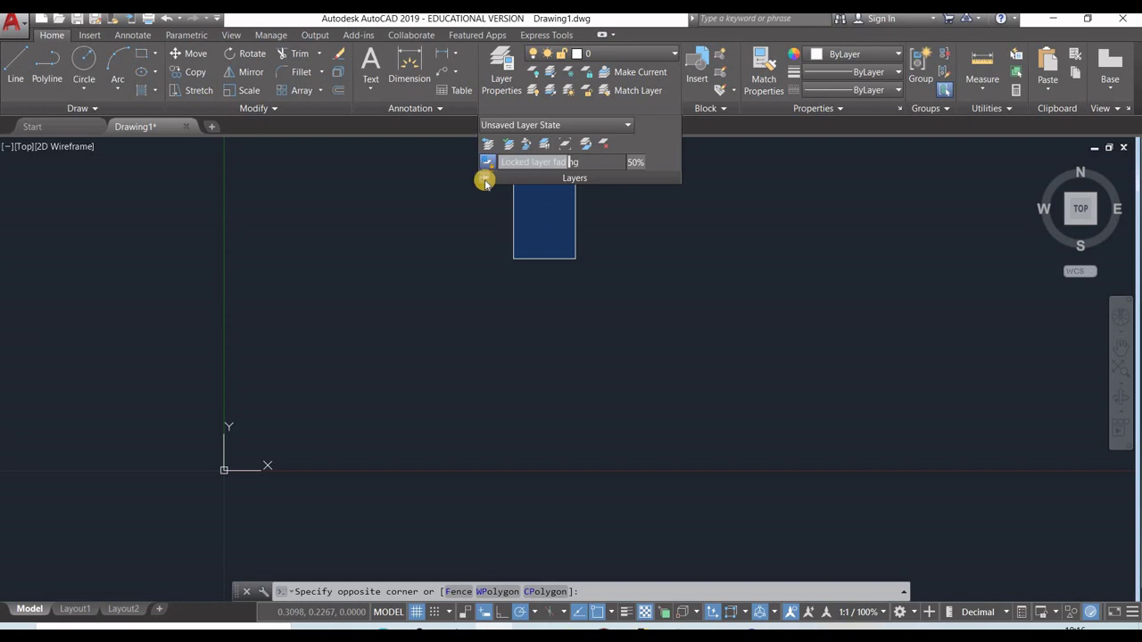
left_click(485, 179)
left_click(553, 210)
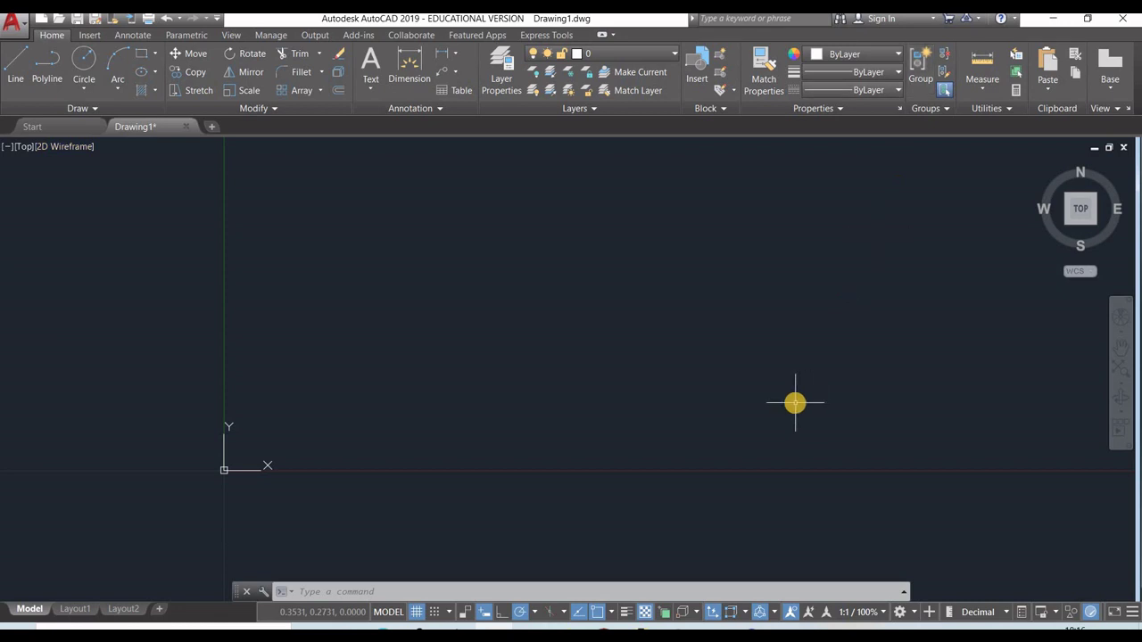
Start the Line command from the Draw panel in the empty drawing.
left_click(14, 60)
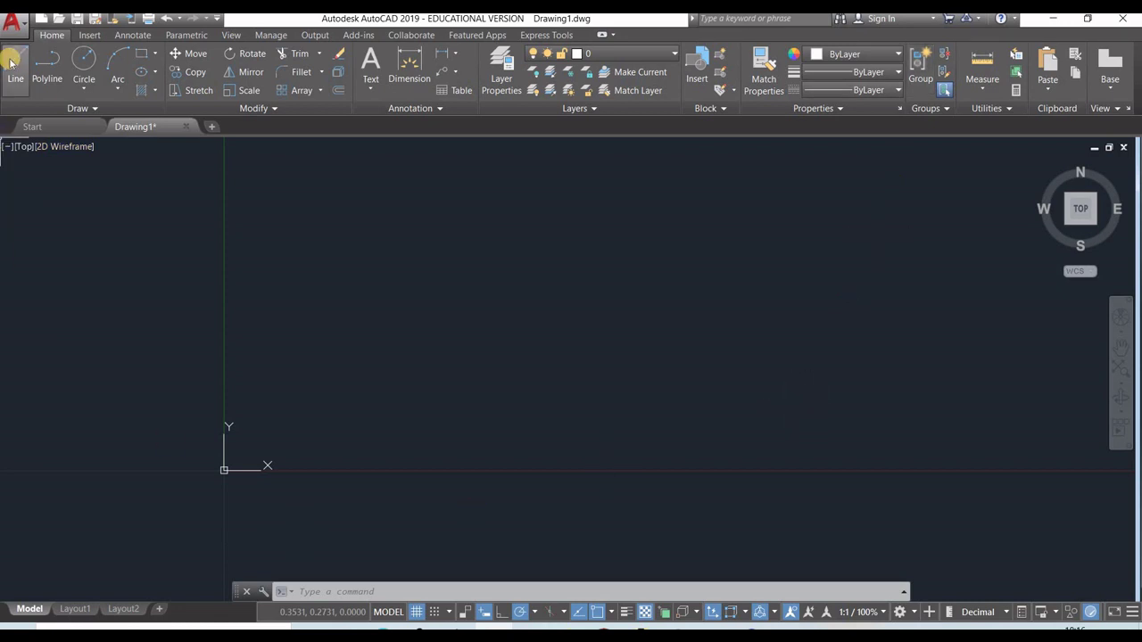